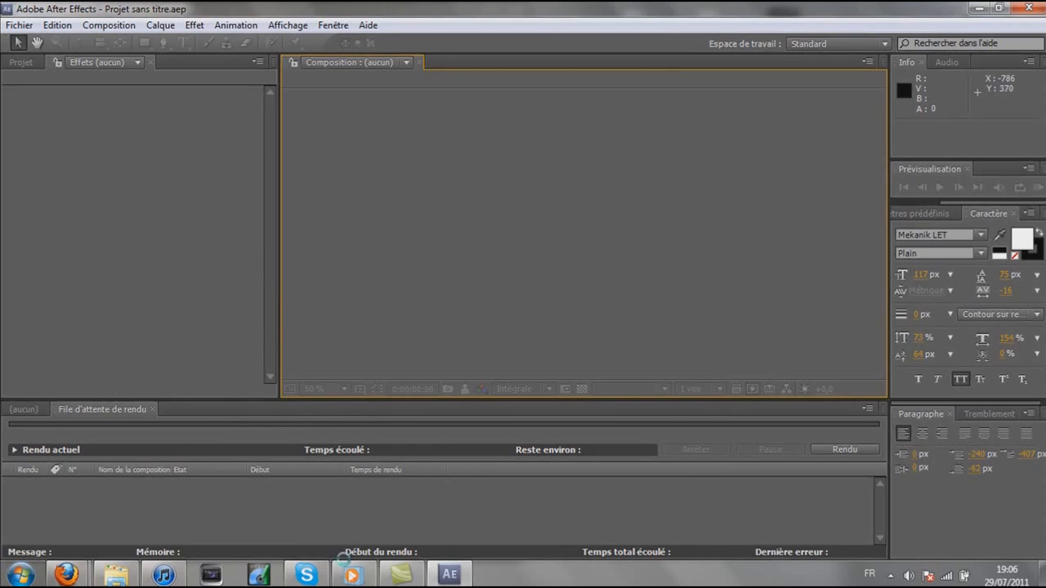
# Step: Switch to Windows Media Player, play the opening seconds of the Darkronael FM video at low volume, and close the player
pyautogui.moveTo(351, 575)
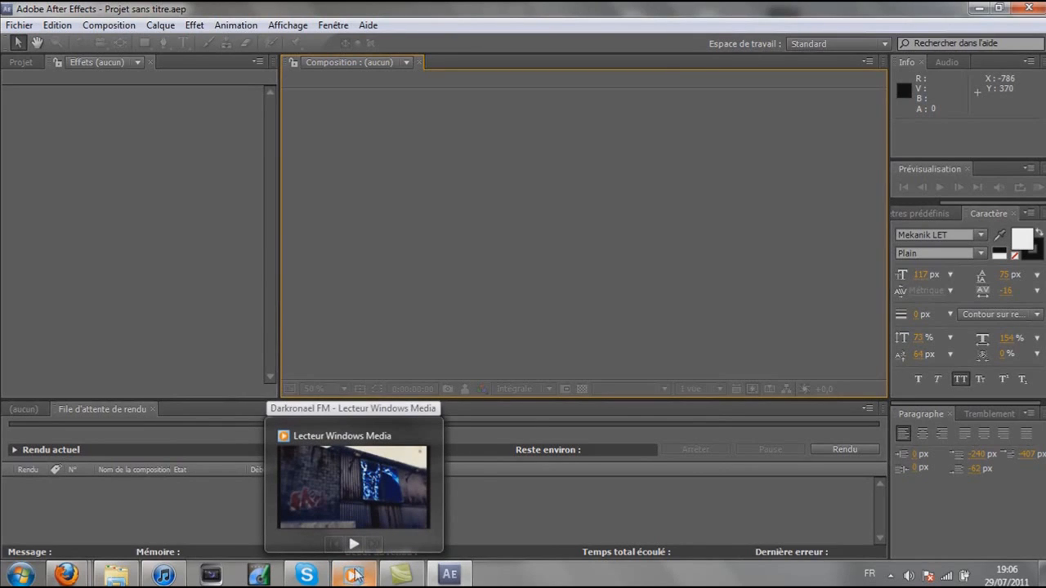
pyautogui.click(991, 414)
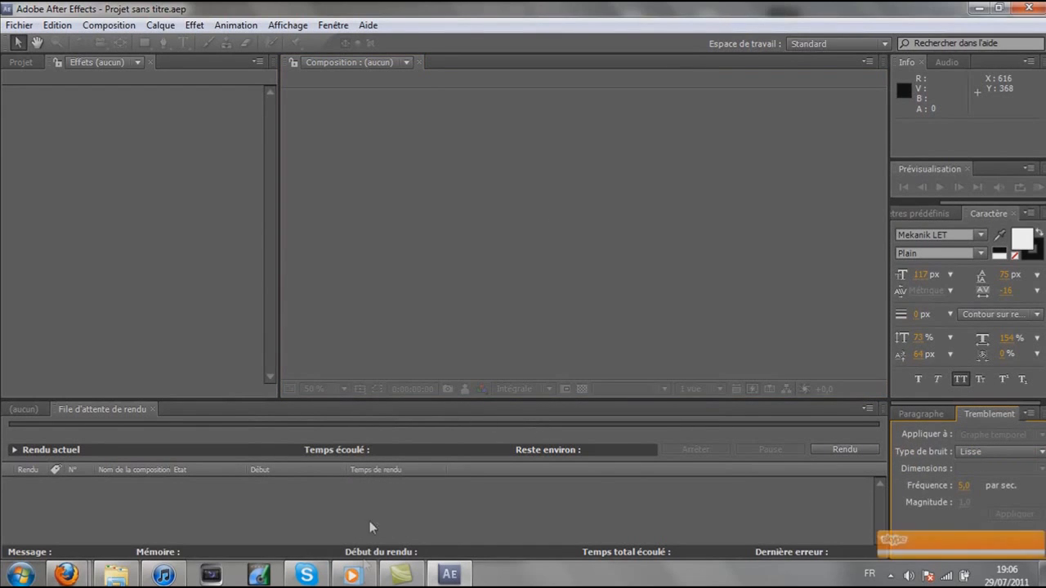
pyautogui.click(355, 575)
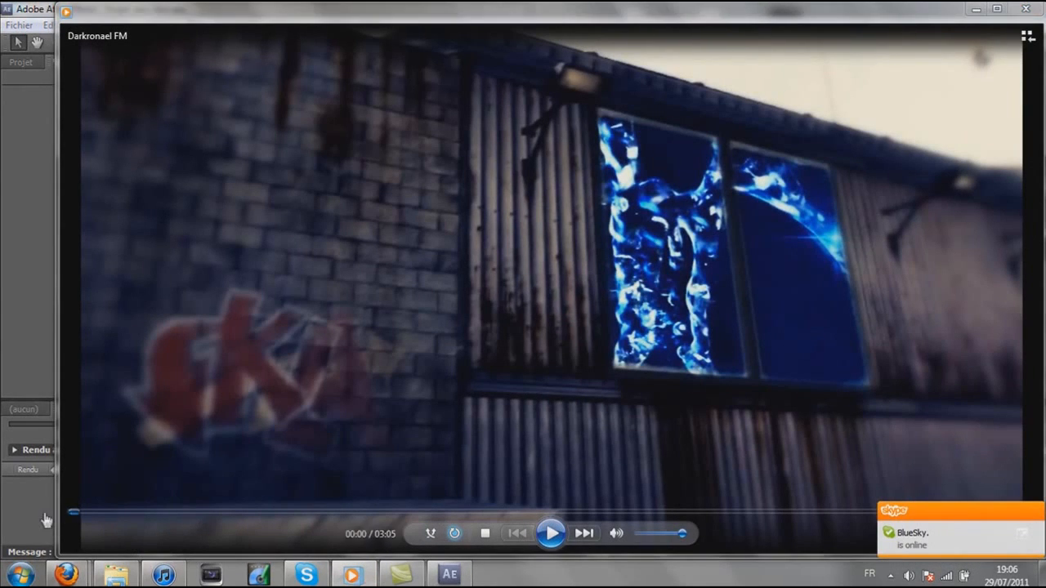
pyautogui.click(643, 539)
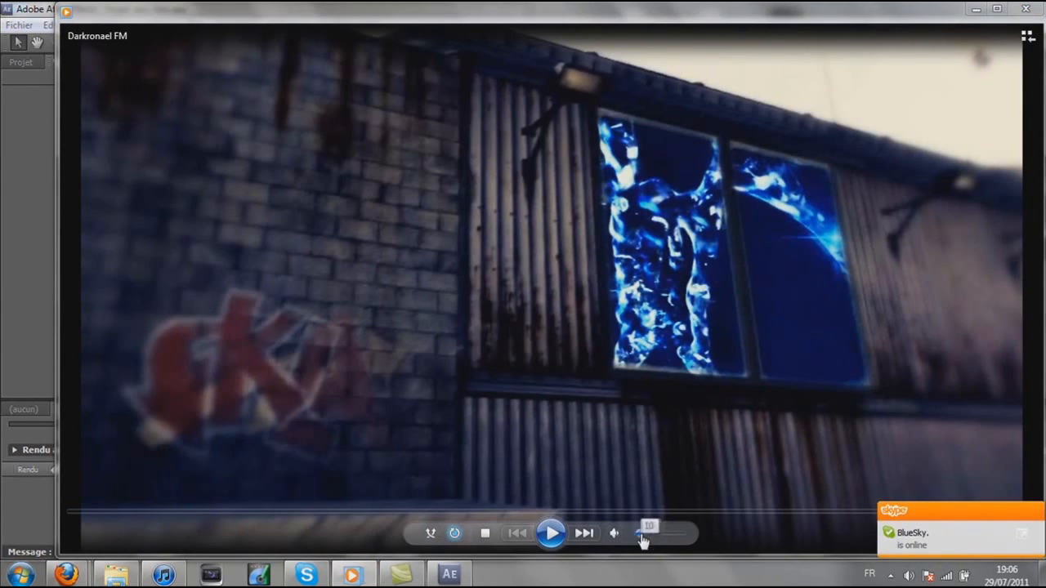
pyautogui.click(561, 537)
pyautogui.moveTo(639, 535); pyautogui.dragTo(648, 536)
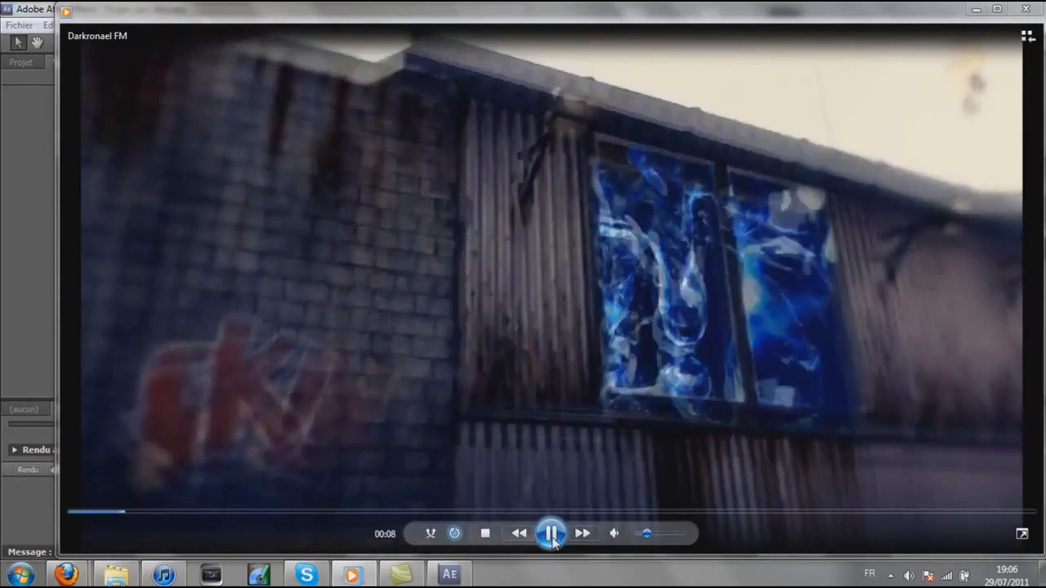
pyautogui.click(553, 535)
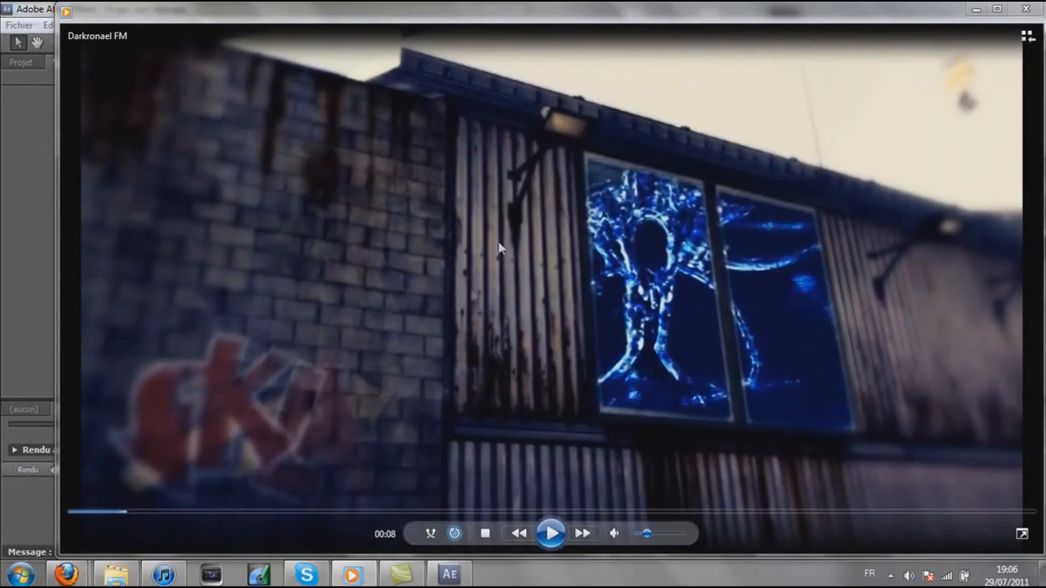
pyautogui.click(1026, 9)
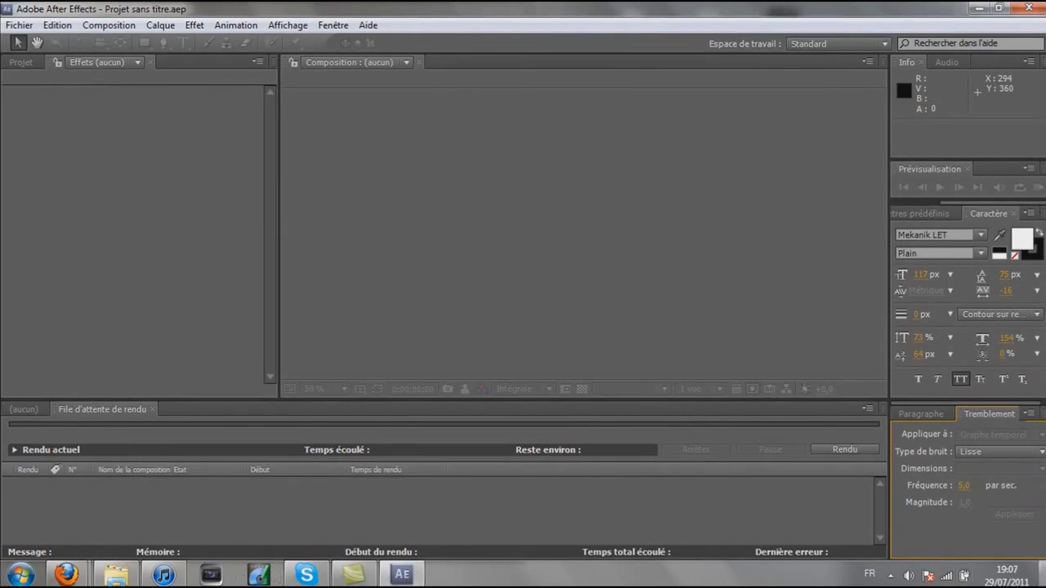
pyautogui.click(1040, 574)
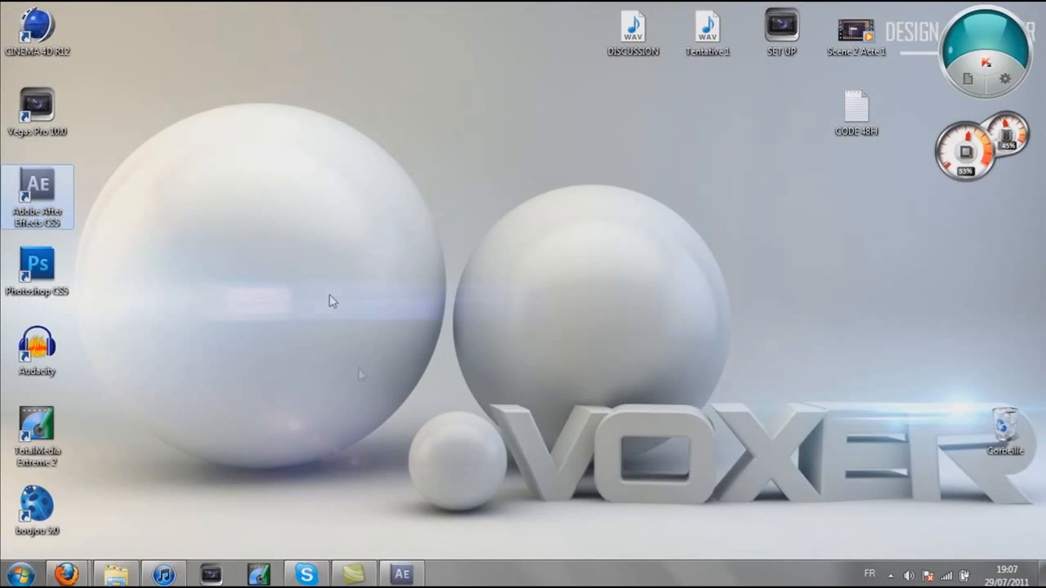
pyautogui.moveTo(413, 577)
pyautogui.click(384, 441)
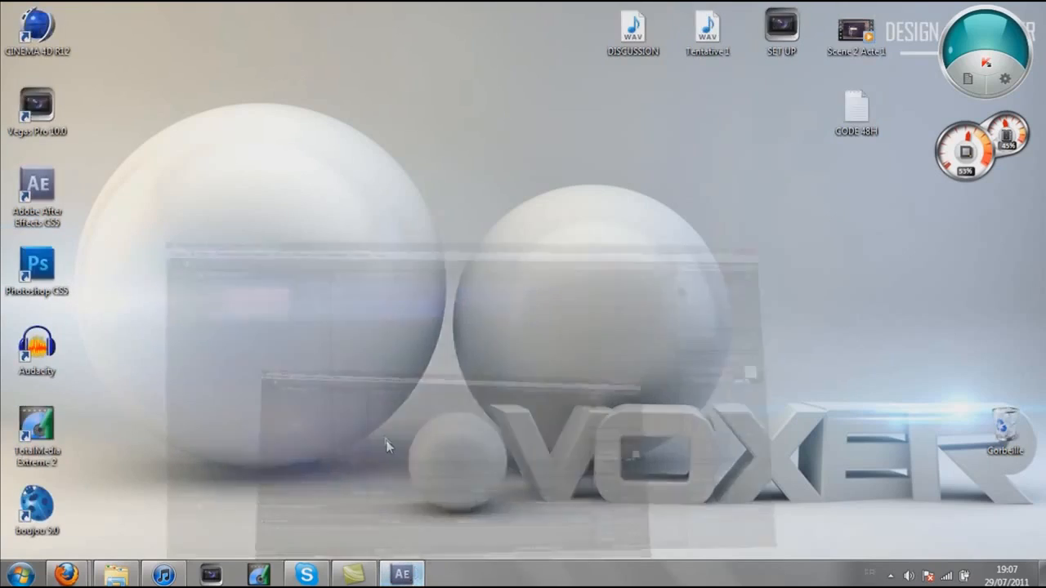
# Step: Create a new 1280 × 720 composition named Composition 1 at 30 frames per second with a duration of 0:01:20:07
pyautogui.click(108, 25)
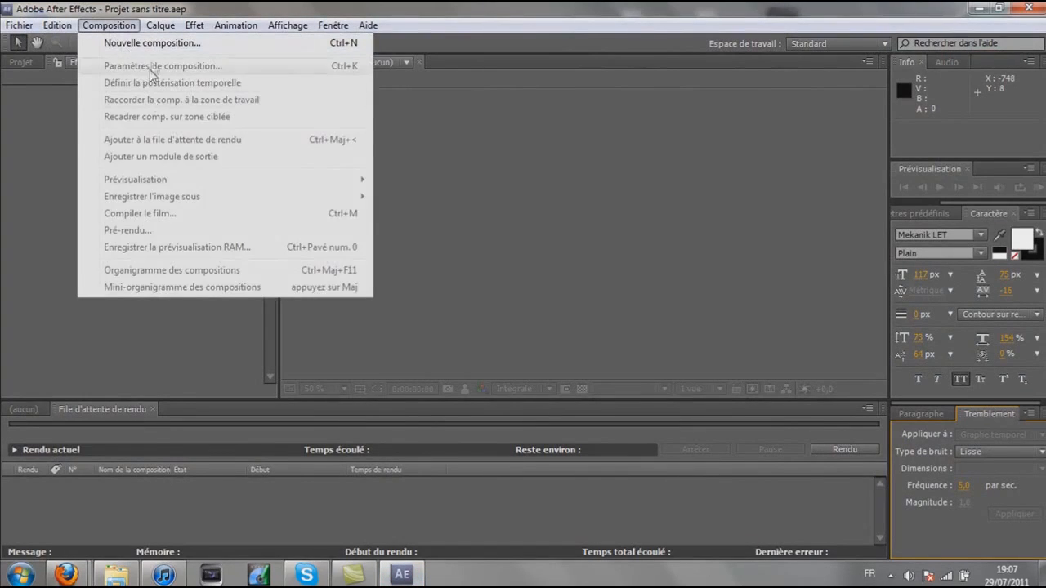
pyautogui.click(131, 40)
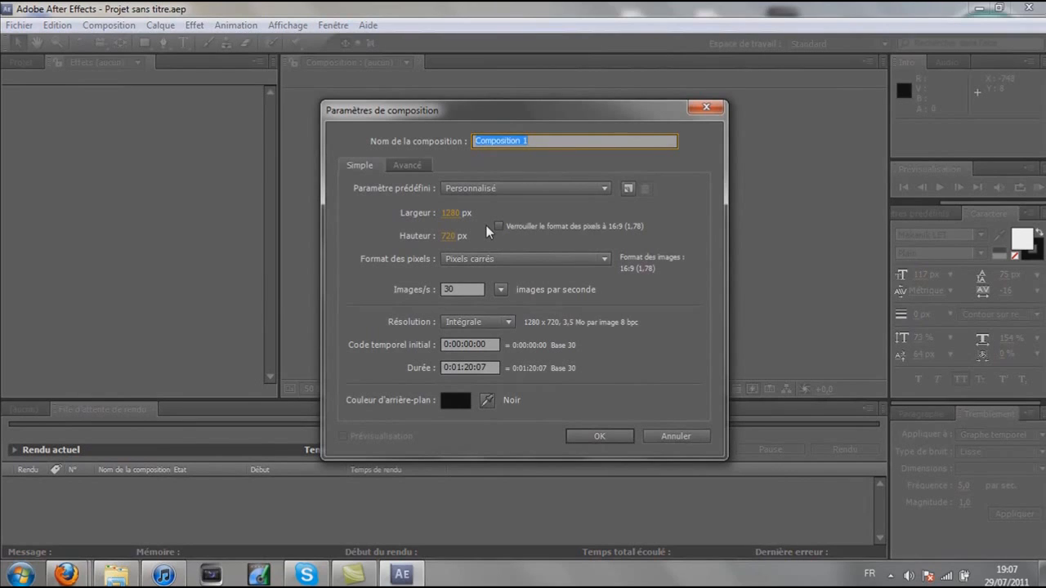
pyautogui.click(598, 437)
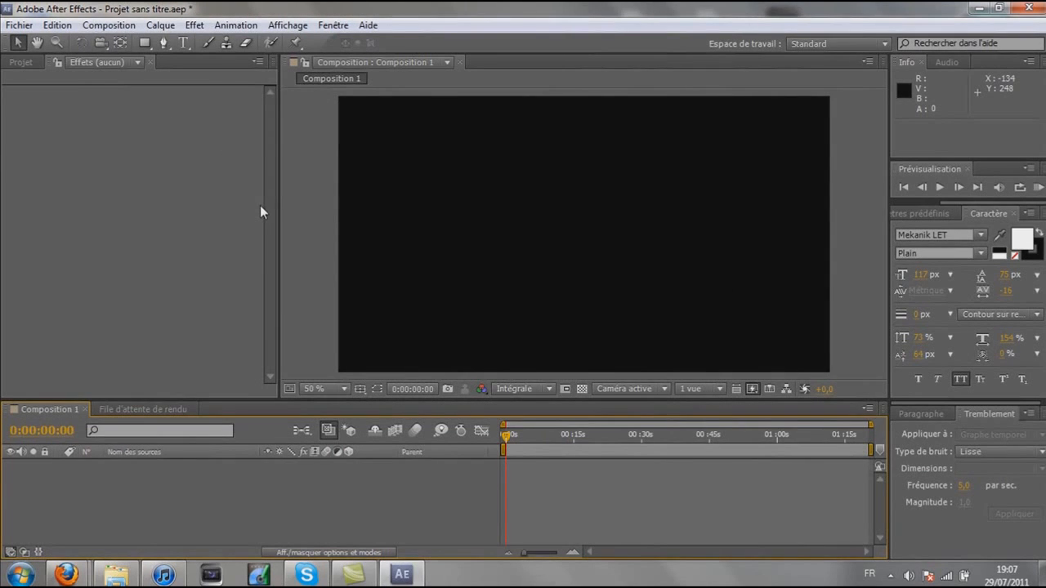
# Step: Import the Killcam VOX Afghan video from the My Name iS VOXER folder and place it in Composition 1's timeline
pyautogui.click(39, 65)
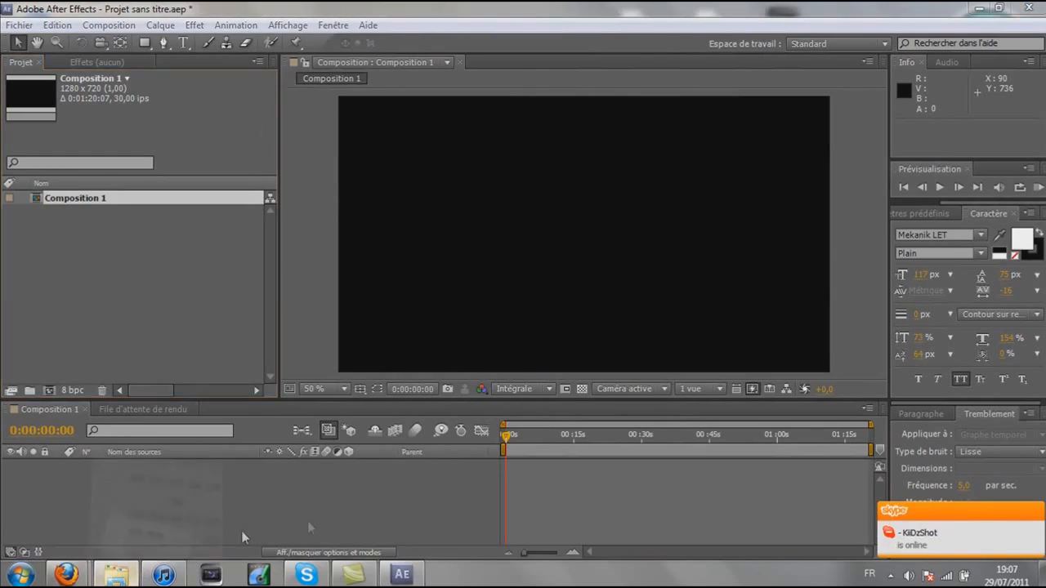
pyautogui.click(129, 574)
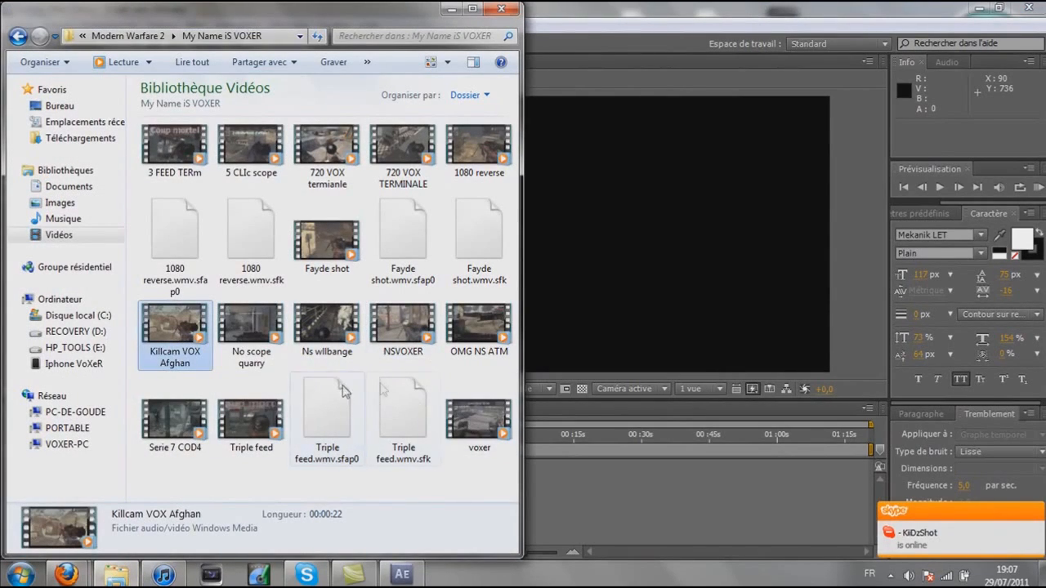
pyautogui.moveTo(357, 20); pyautogui.dragTo(820, 163)
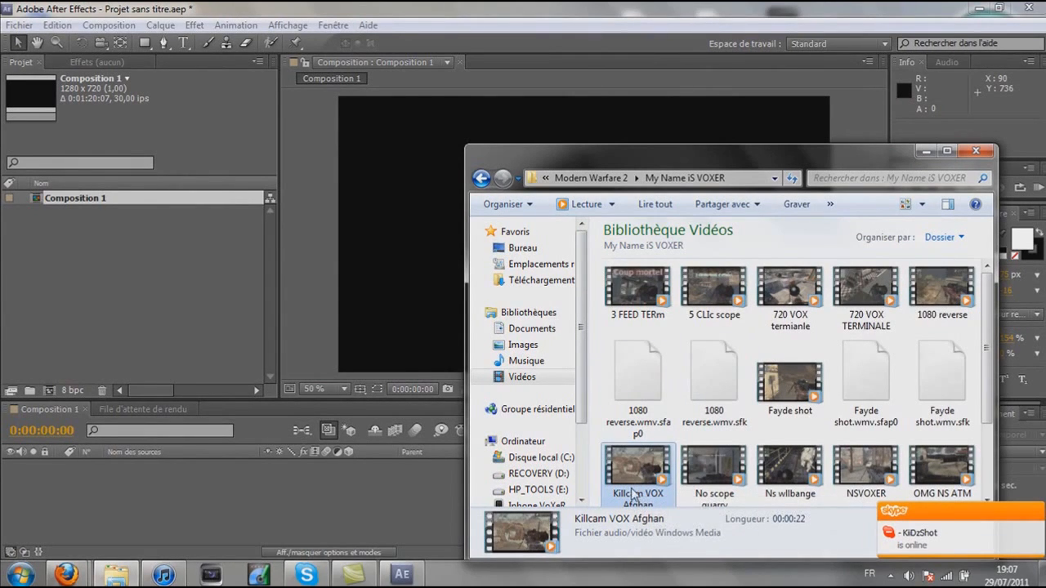
pyautogui.moveTo(635, 493); pyautogui.dragTo(223, 301)
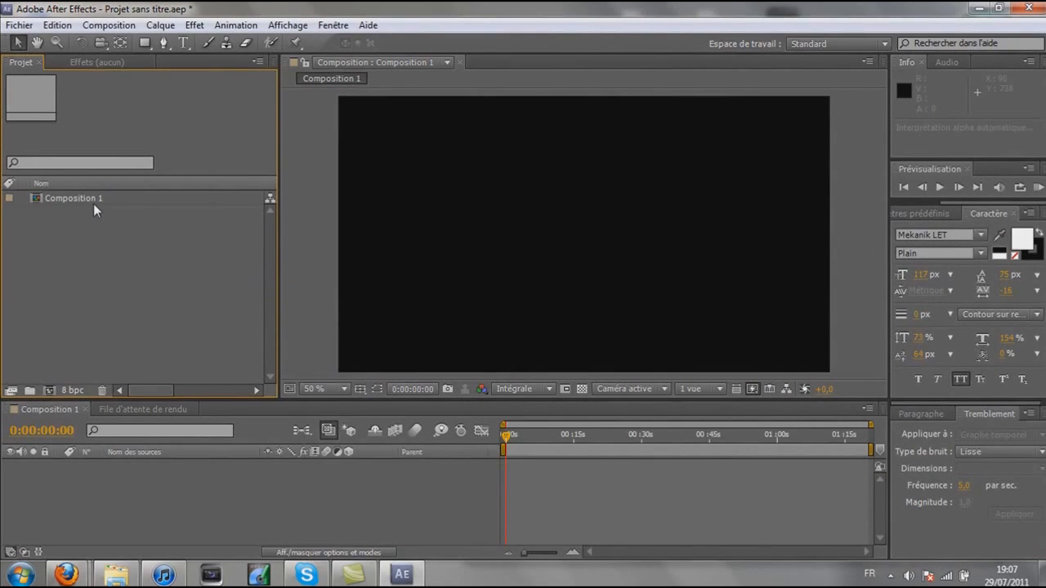
pyautogui.click(107, 214)
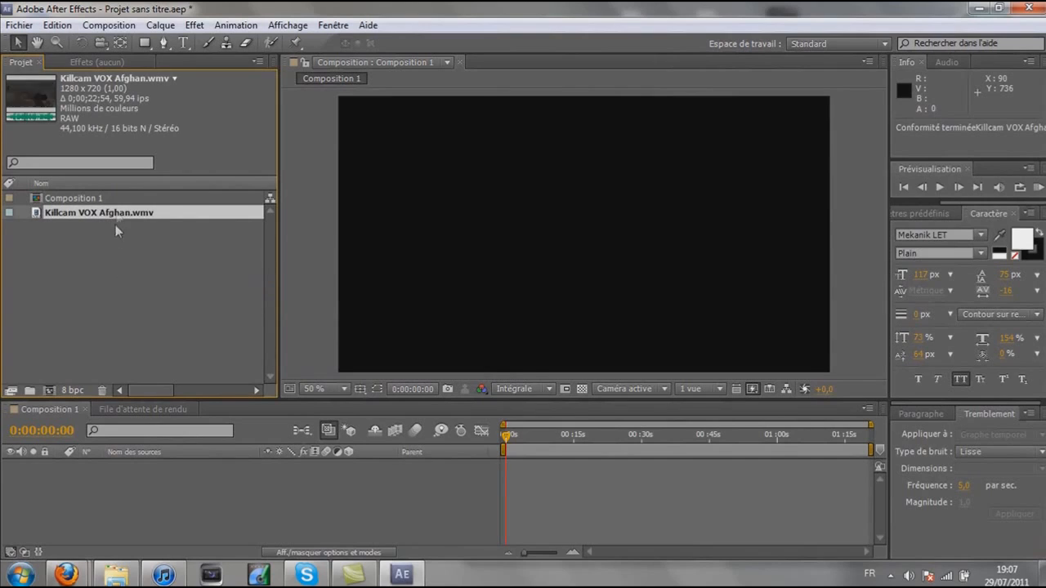
pyautogui.moveTo(116, 216); pyautogui.dragTo(229, 508)
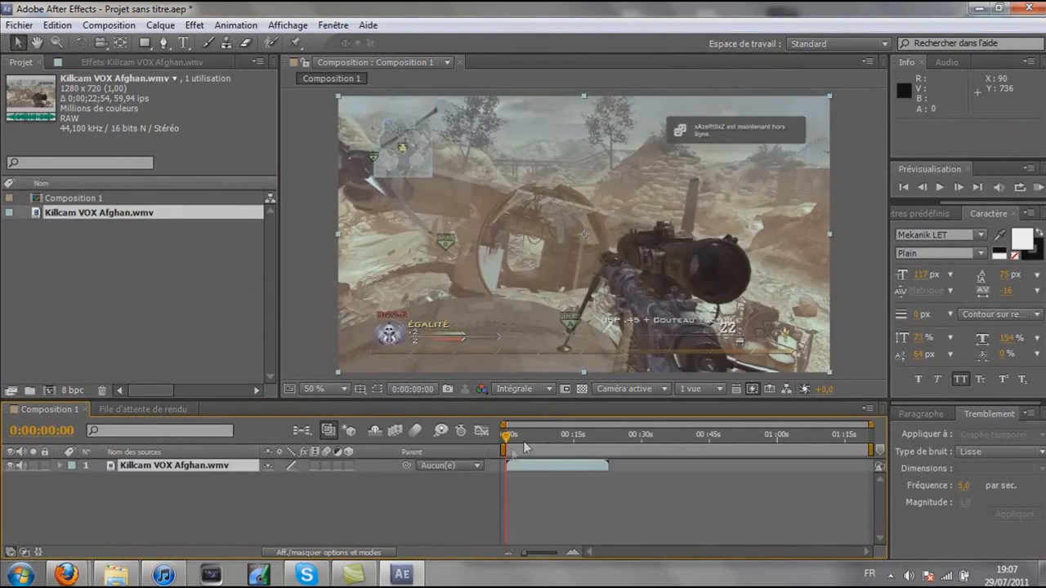
# Step: Move the playhead to 0:00:02:11 and apply the Twixtor Pro effect to the Killcam VOX Afghan layer
pyautogui.moveTo(506, 441); pyautogui.dragTo(527, 442)
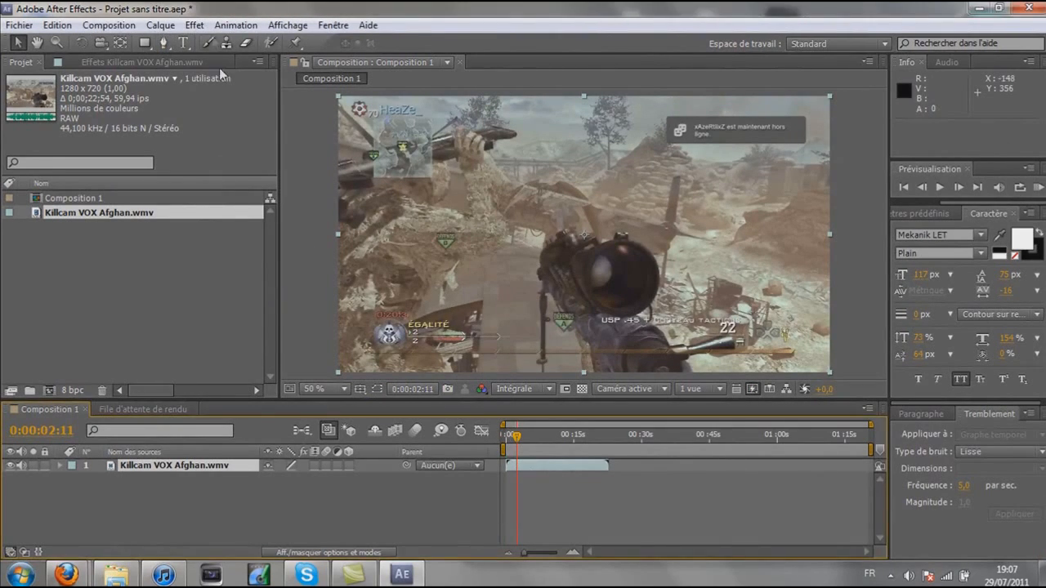
pyautogui.click(194, 24)
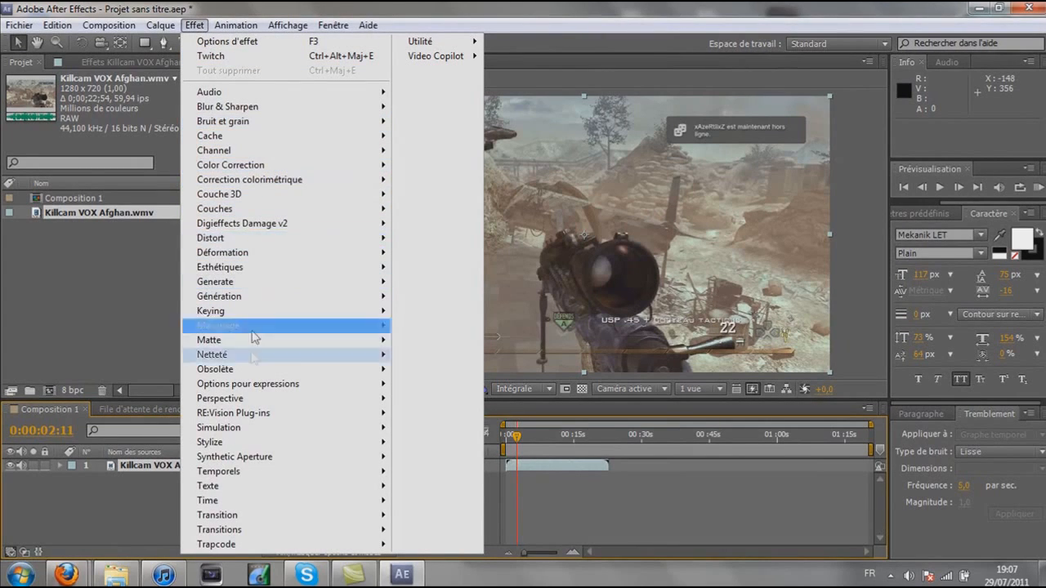
pyautogui.moveTo(275, 415)
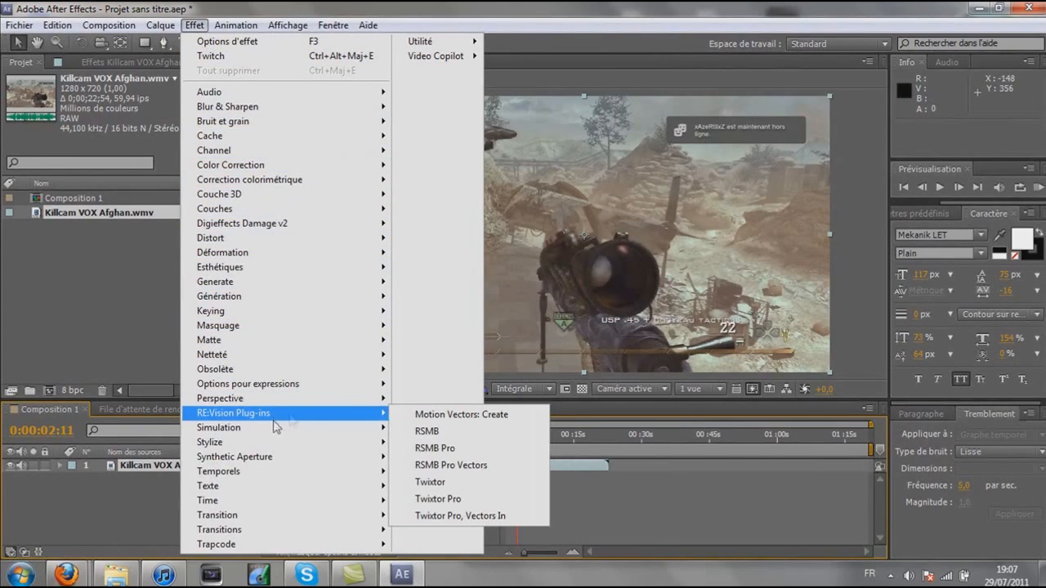
pyautogui.click(463, 502)
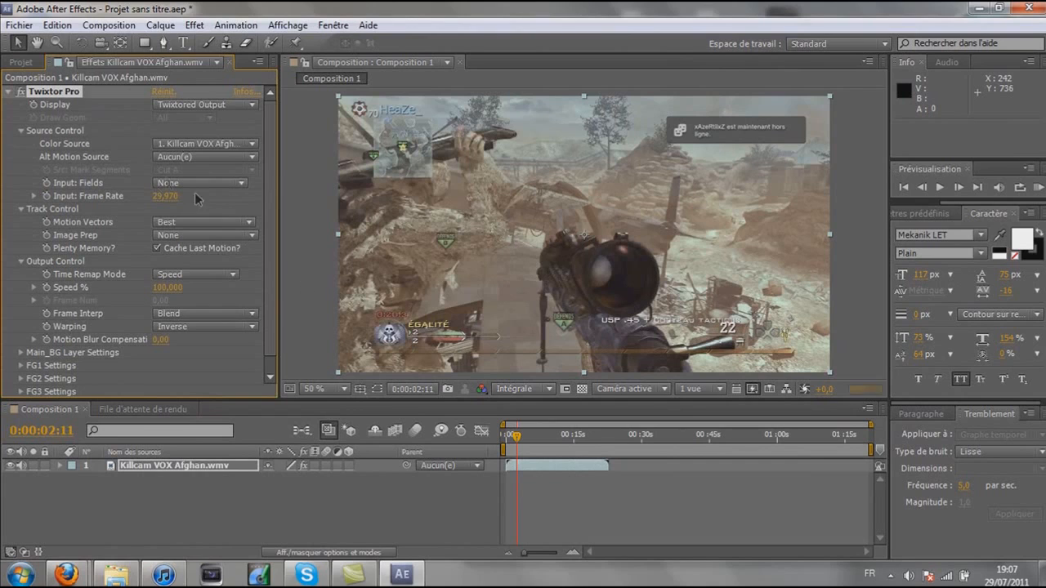
# Step: Start keyframing Twixtor Pro's Speed % at 0:00:02:11 and set it to 3
pyautogui.click(47, 287)
pyautogui.click(166, 286)
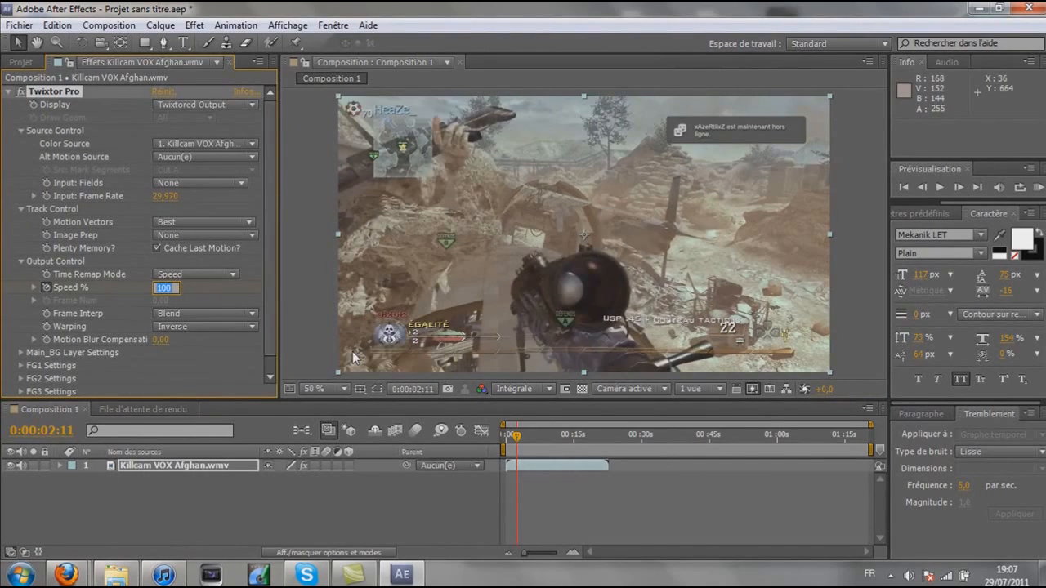
pyautogui.press('Return')
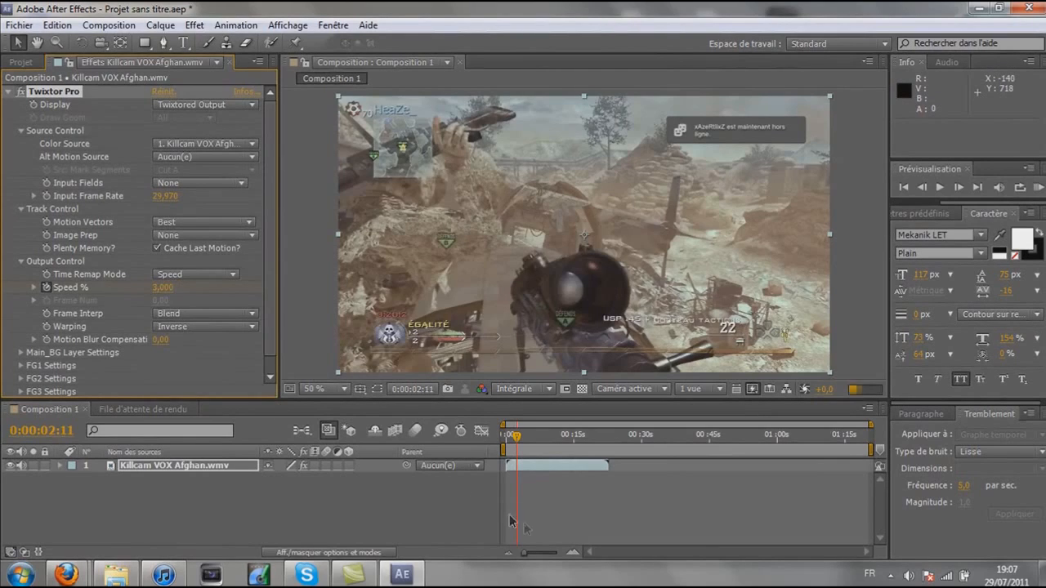
# Step: Go back one frame to 0:00:02:10 and set Twixtor Pro's Speed % to 100
pyautogui.click(921, 188)
pyautogui.click(166, 286)
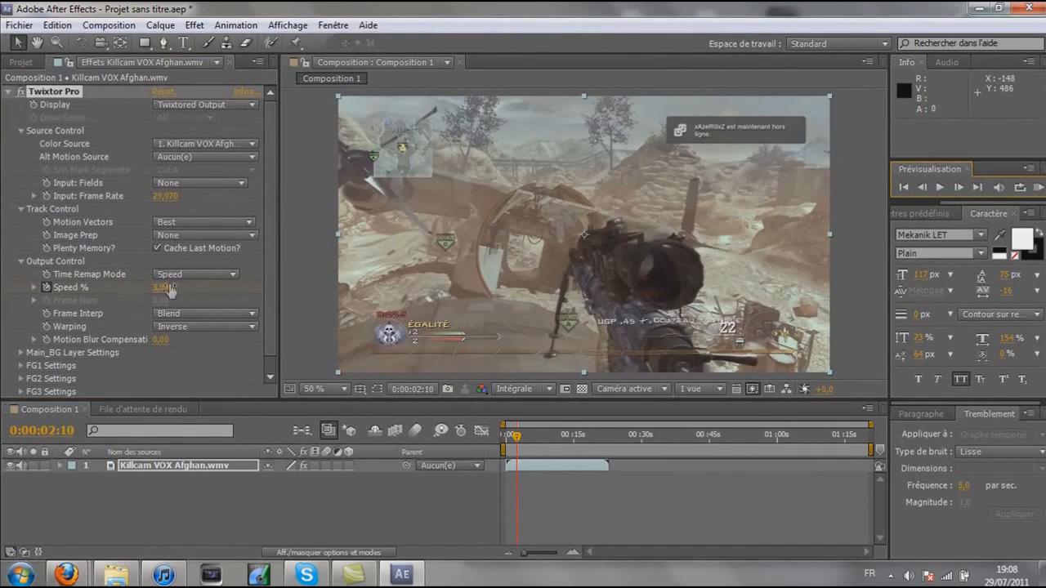
pyautogui.write('100')
pyautogui.click(204, 346)
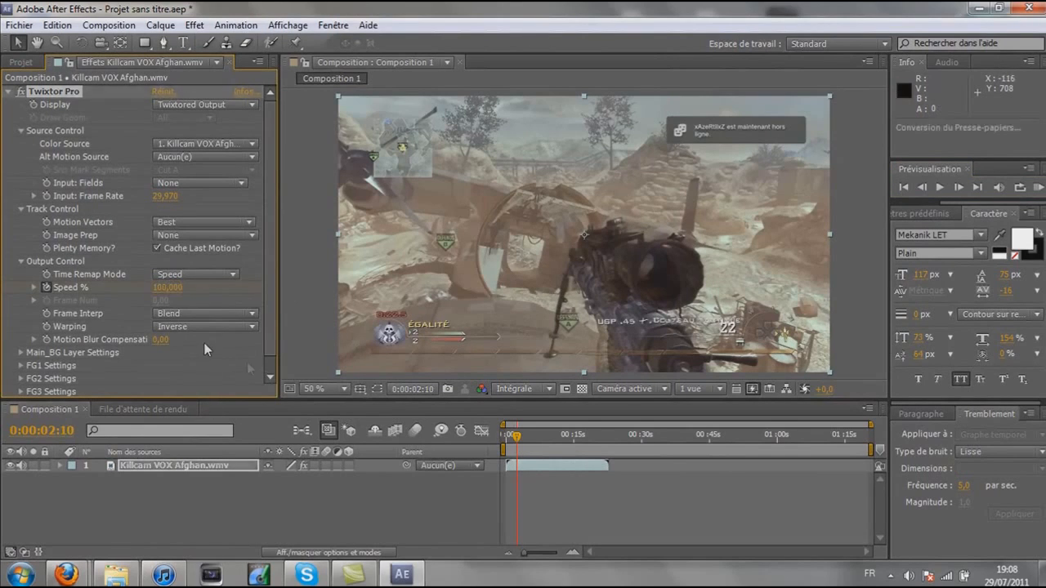
# Step: Expand the layer's Effects and Twixtor Pro properties in the timeline around the speed keyframes
pyautogui.moveTo(525, 554); pyautogui.dragTo(566, 542)
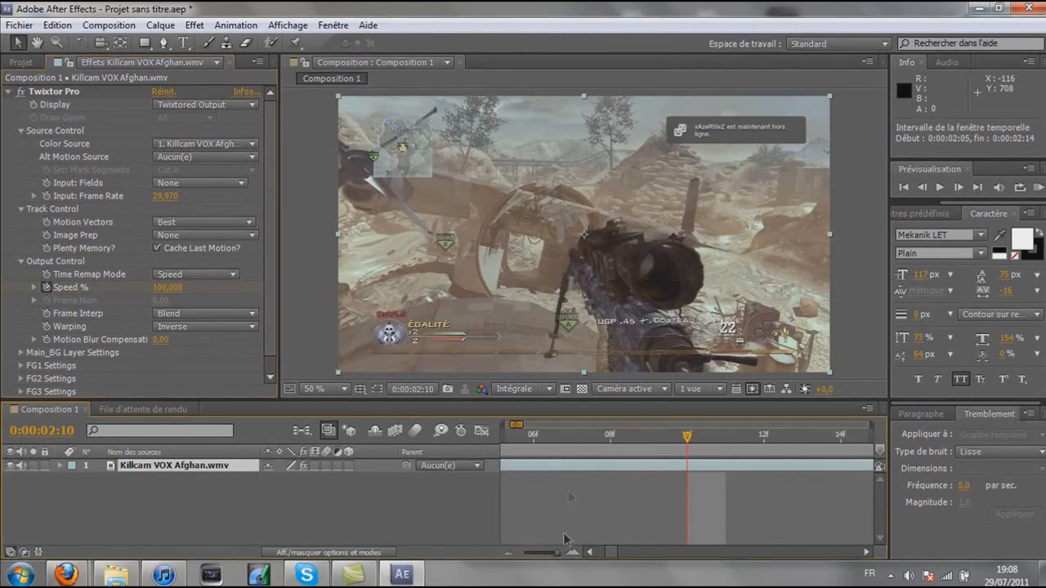
pyautogui.click(61, 465)
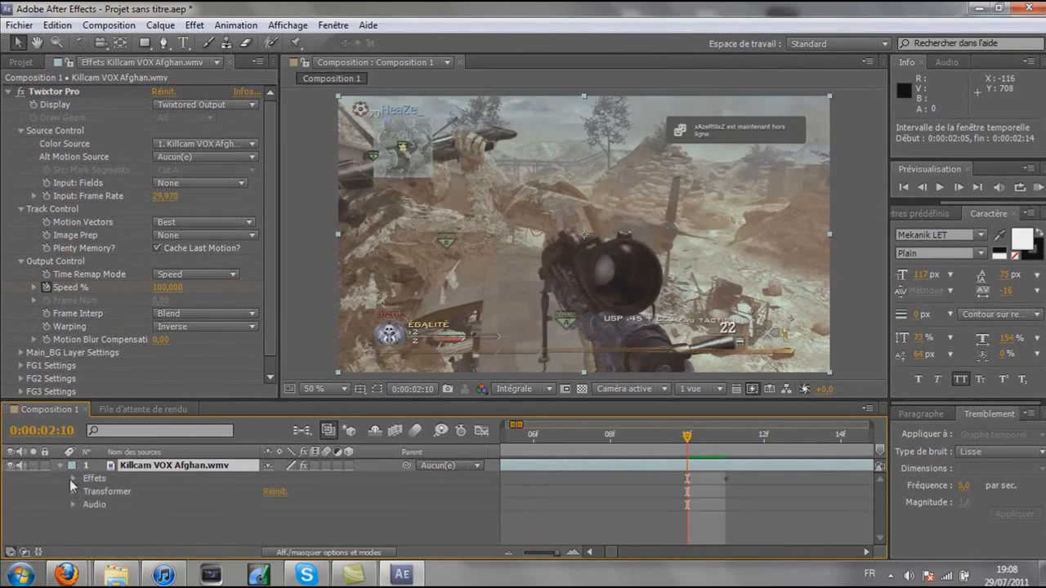
pyautogui.click(73, 478)
pyautogui.click(87, 491)
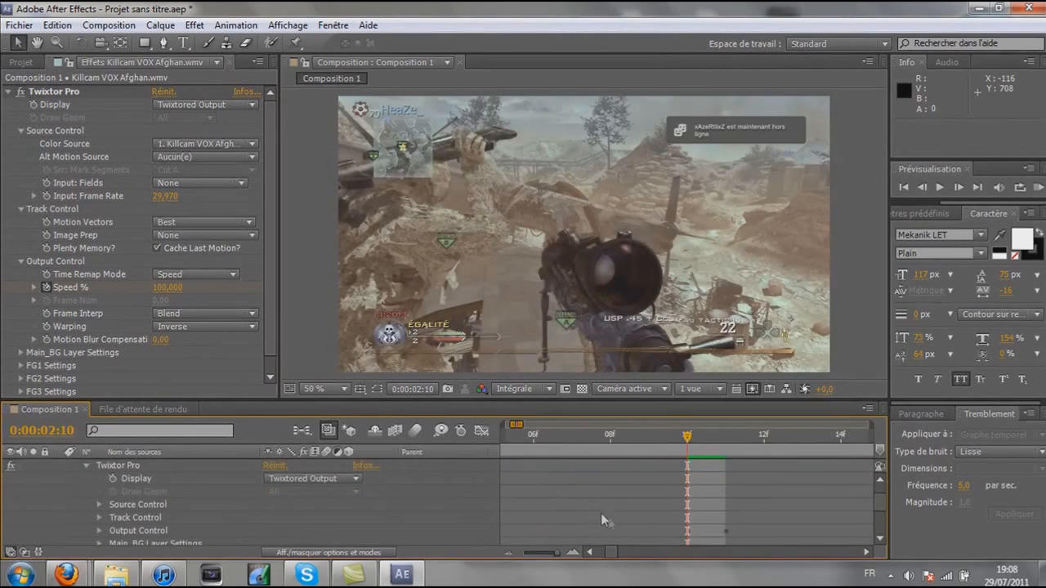
# Step: Trim the Killcam VOX Afghan layer to start at 0:00:01:27 and end at 0:00:03:08
pyautogui.moveTo(557, 553); pyautogui.dragTo(542, 553)
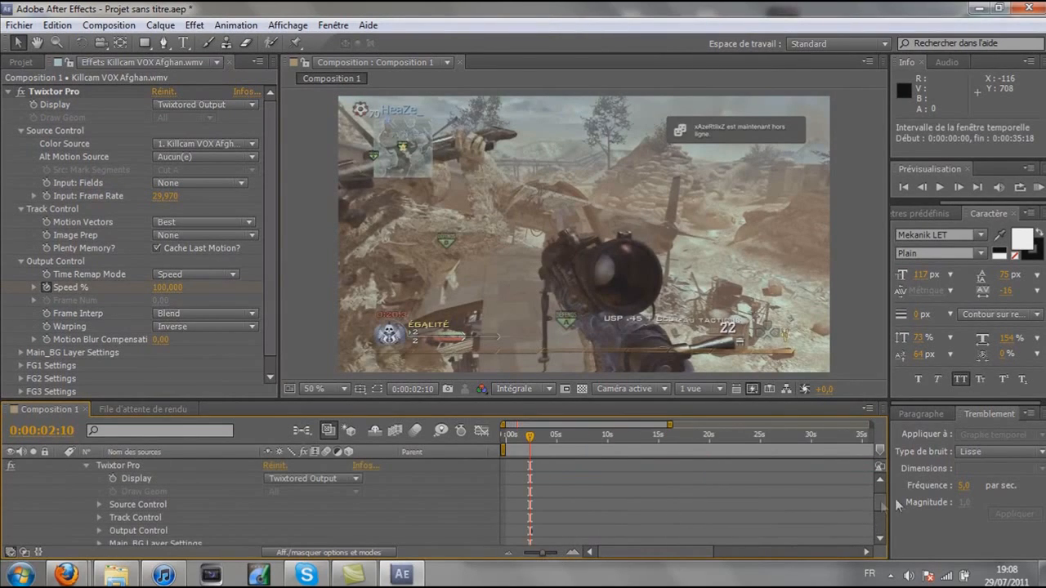
pyautogui.moveTo(877, 504); pyautogui.dragTo(878, 497)
pyautogui.moveTo(505, 464); pyautogui.dragTo(525, 463)
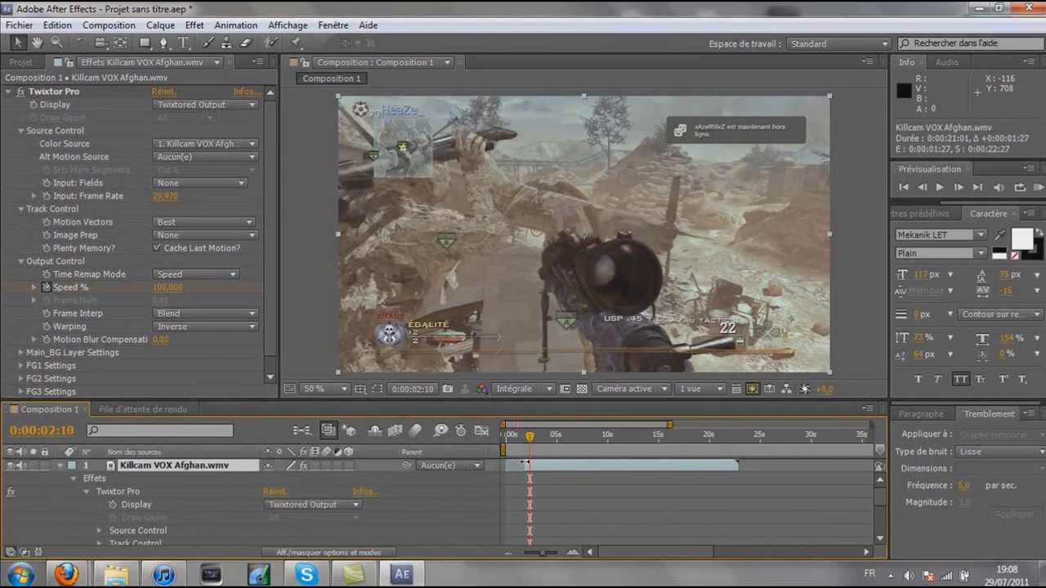
pyautogui.moveTo(734, 469); pyautogui.dragTo(533, 466)
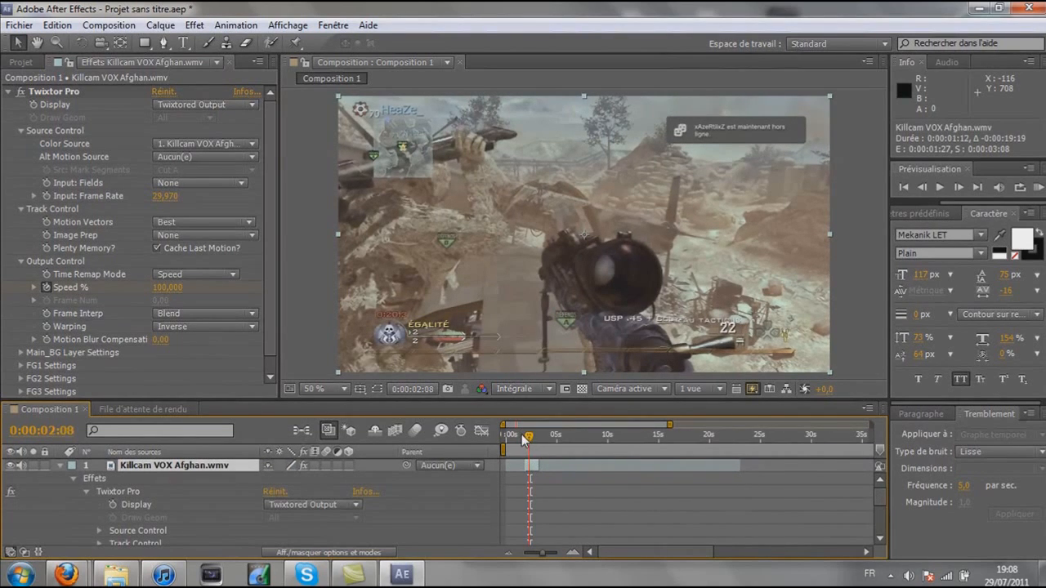
# Step: Preview the trimmed clip's slow-motion transition from 0:00:01:27 and return the playhead to 0:00:01:29
pyautogui.click(525, 435)
pyautogui.click(940, 187)
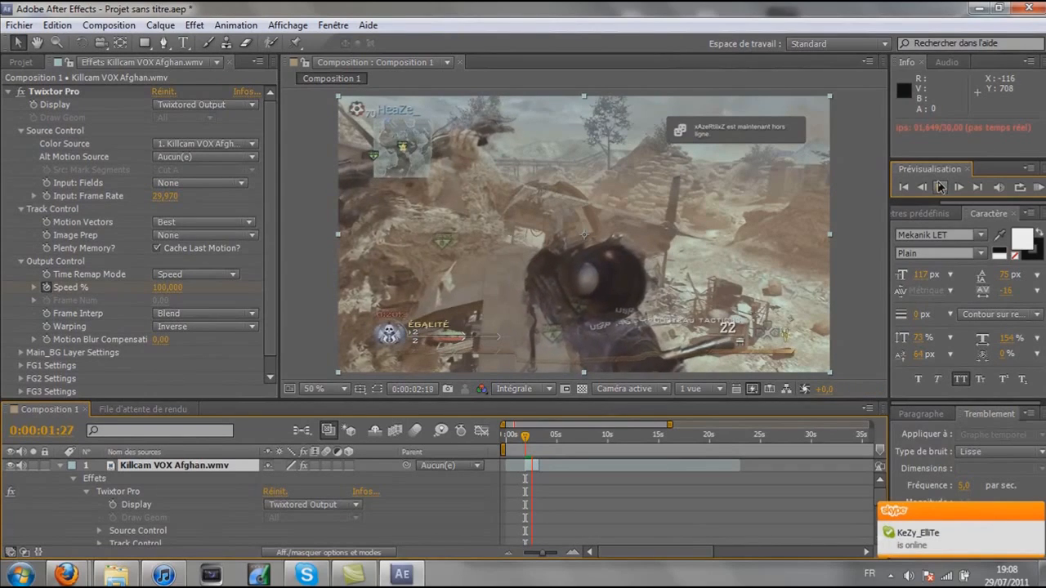
pyautogui.click(940, 187)
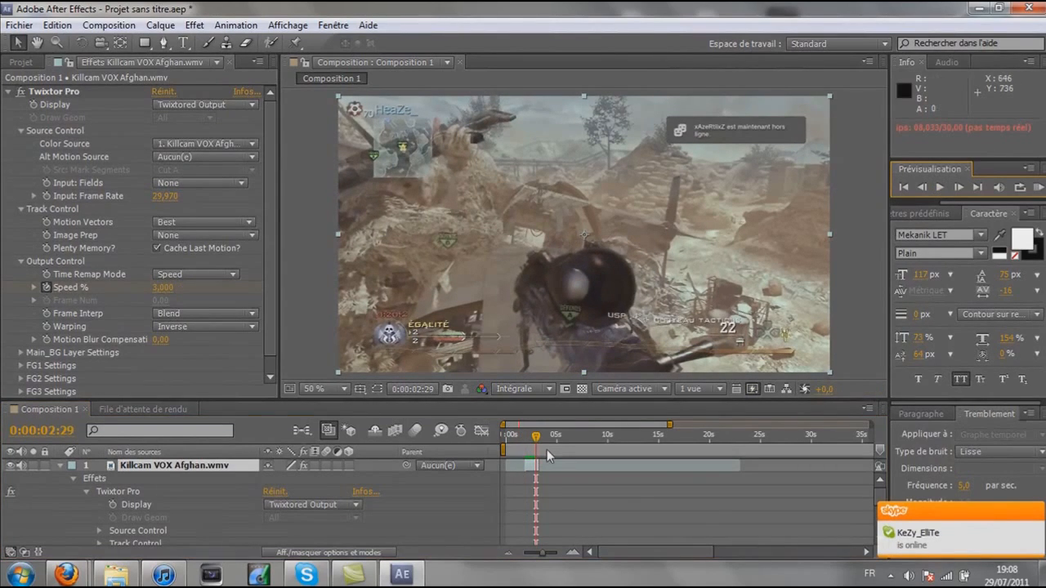
pyautogui.moveTo(538, 448); pyautogui.dragTo(526, 441)
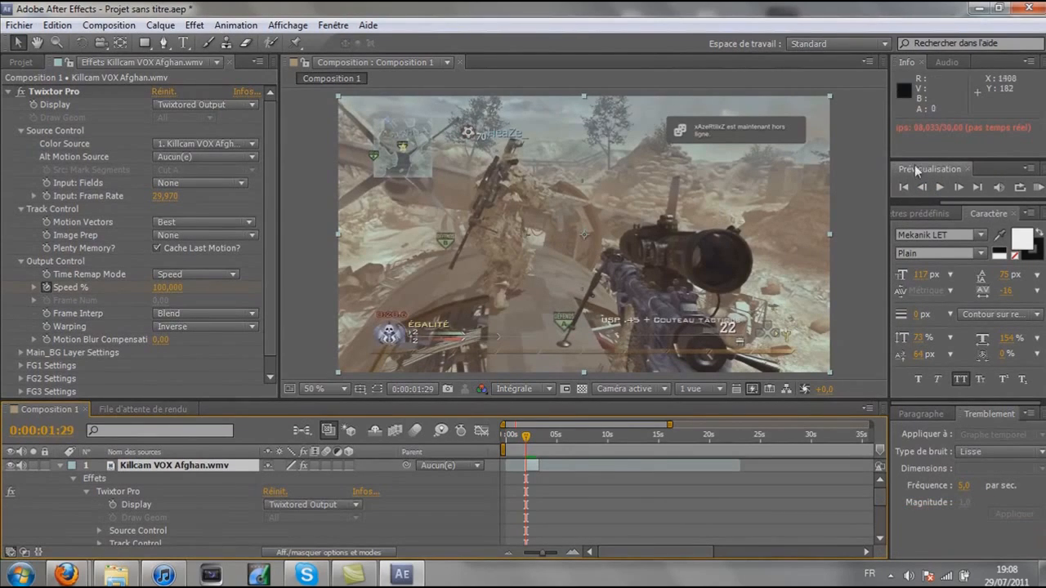
# Step: Preview the trimmed clip and extend the Killcam VOX Afghan layer's end to 0:00:04:26, for a duration of 0:00:03:00
pyautogui.click(940, 187)
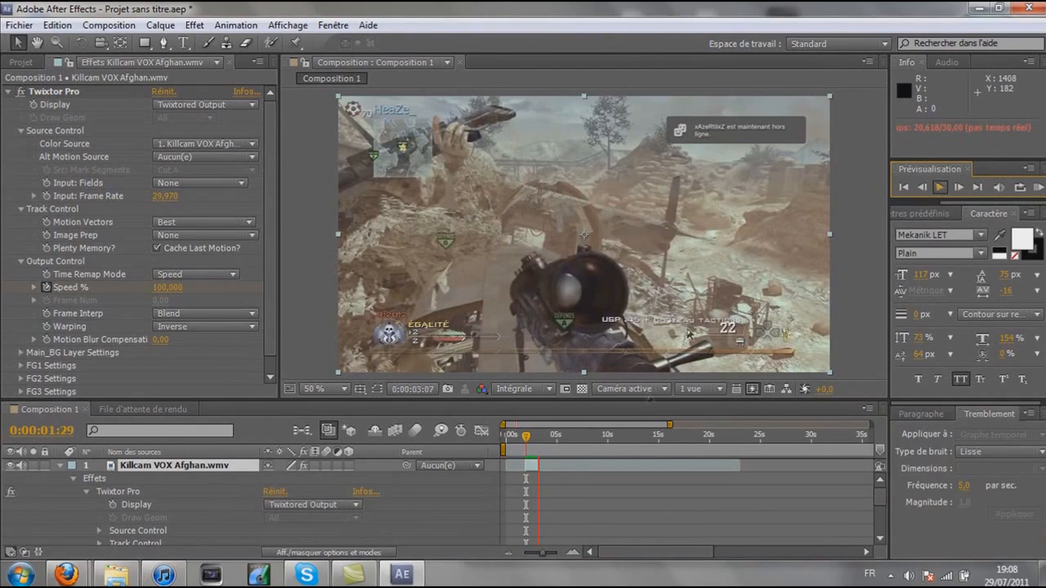
pyautogui.click(530, 436)
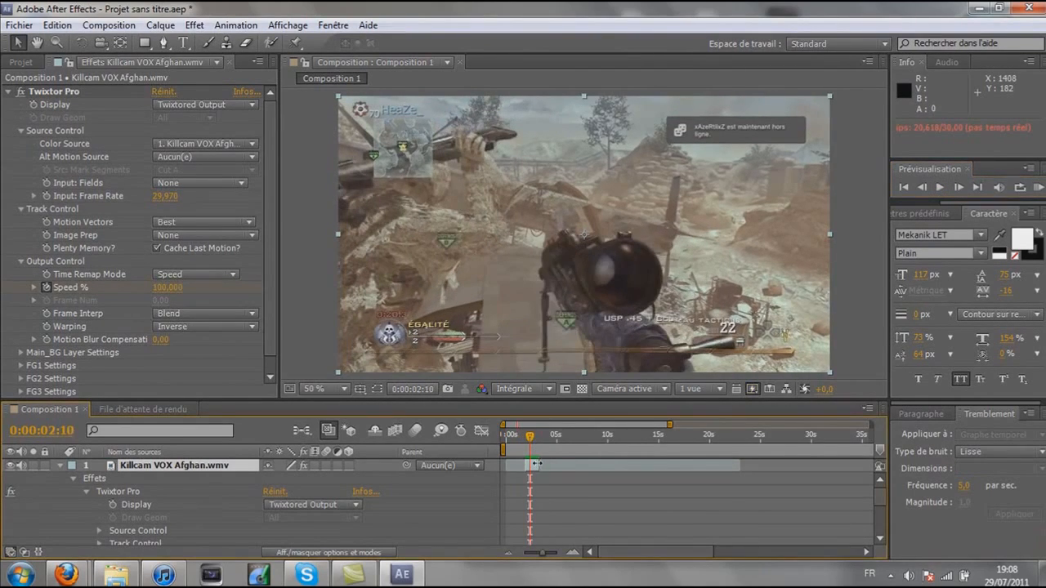
pyautogui.moveTo(531, 444); pyautogui.dragTo(526, 438)
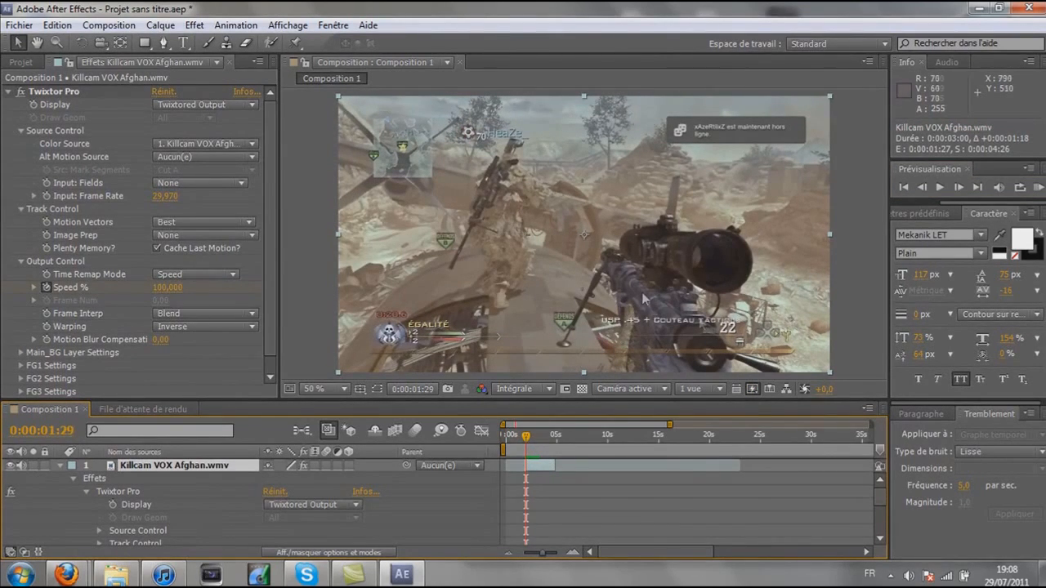
# Step: Move the layer to start at 0:00:00:00, return the playhead there, and collapse the layer's properties and Twixtor Pro settings
pyautogui.moveTo(545, 472); pyautogui.dragTo(501, 447)
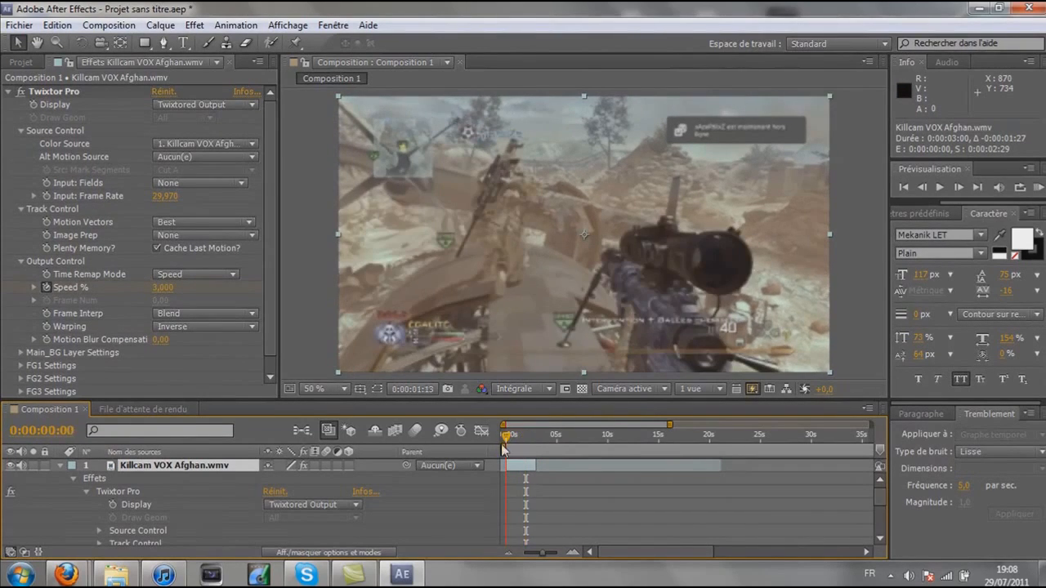
pyautogui.click(69, 479)
pyautogui.click(72, 478)
pyautogui.click(60, 465)
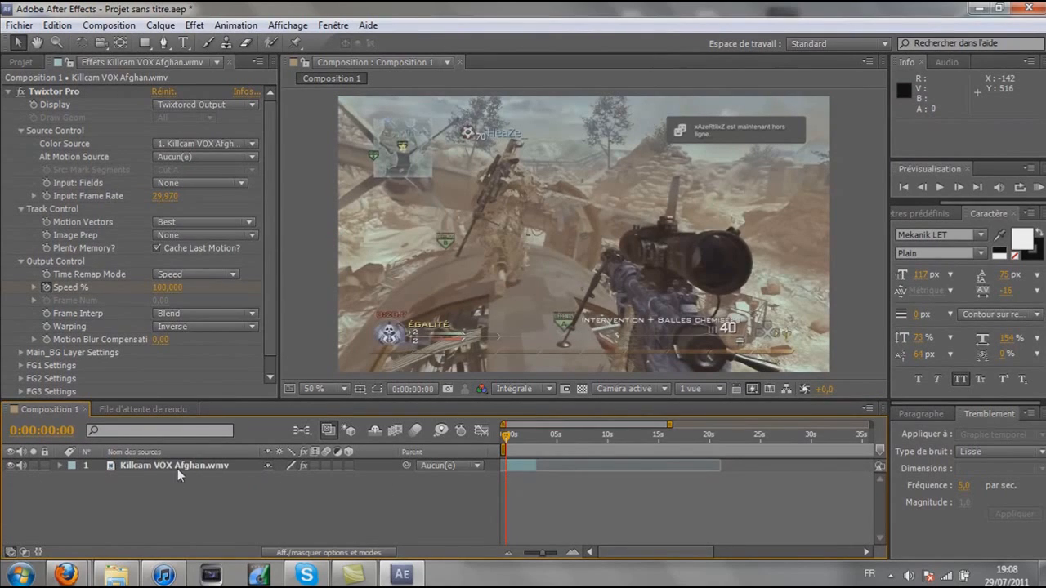
pyautogui.click(178, 467)
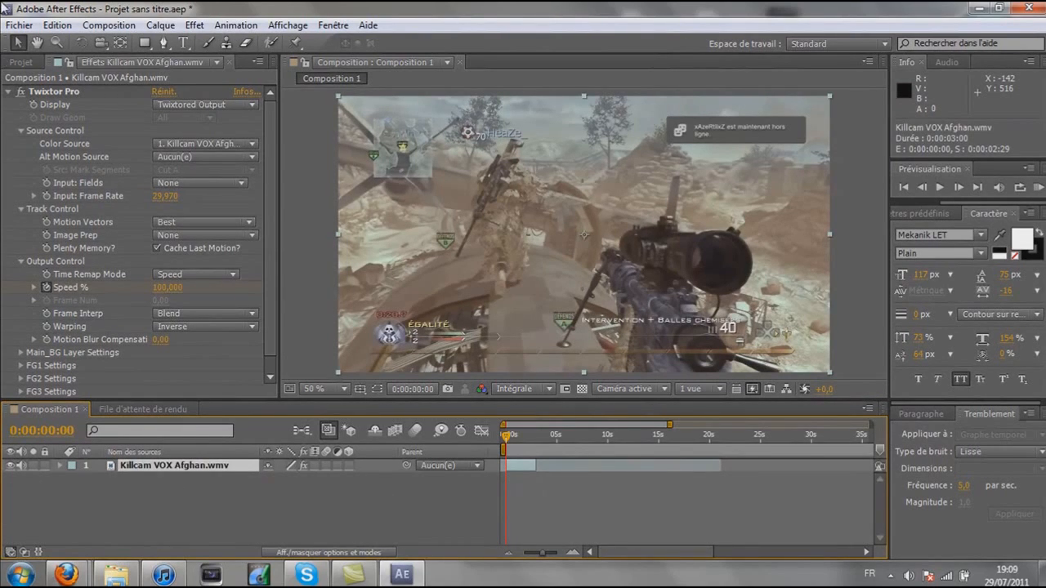
pyautogui.click(8, 90)
# Step: Reveal the layer's Position property, enable its keyframing and place the first keyframe at 0:00:00:18
pyautogui.click(176, 464)
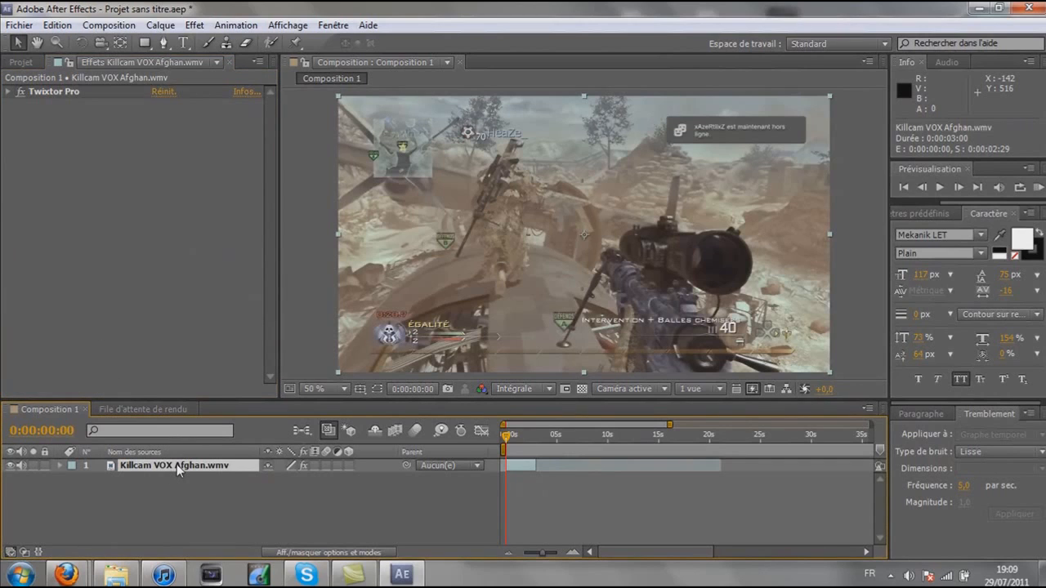
pyautogui.press('p')
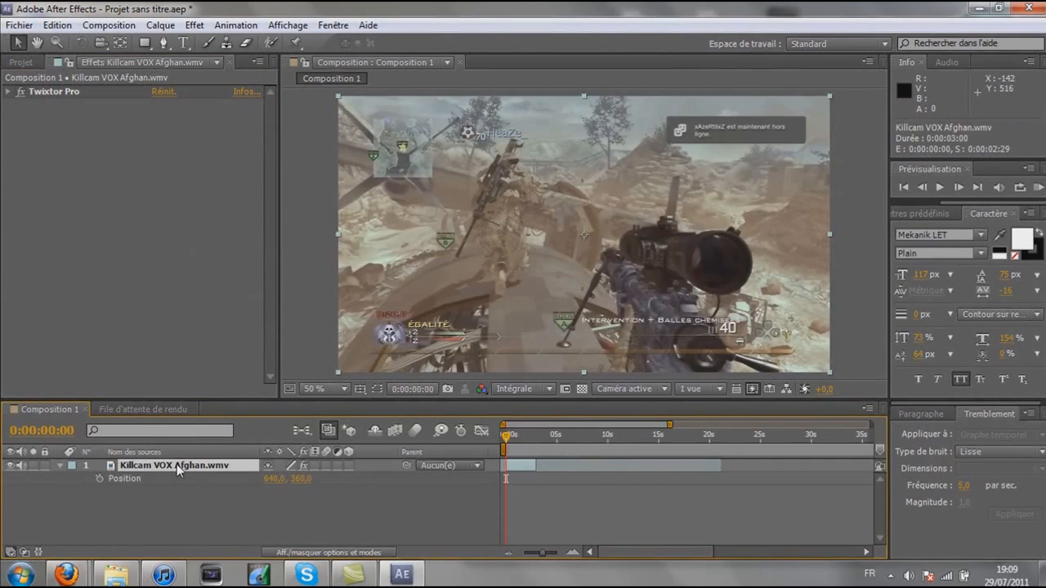
pyautogui.click(98, 479)
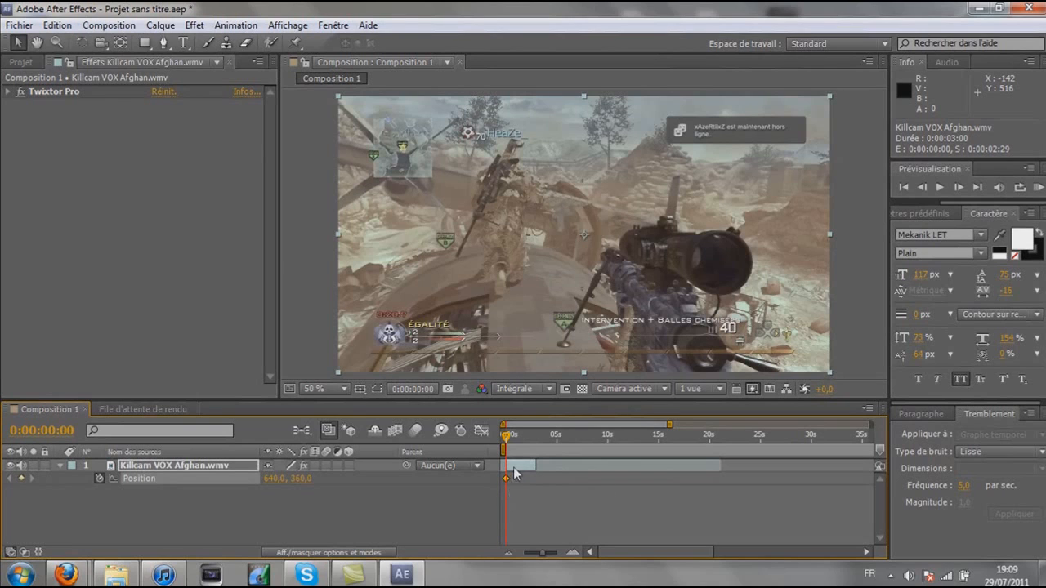
pyautogui.moveTo(507, 480); pyautogui.dragTo(512, 479)
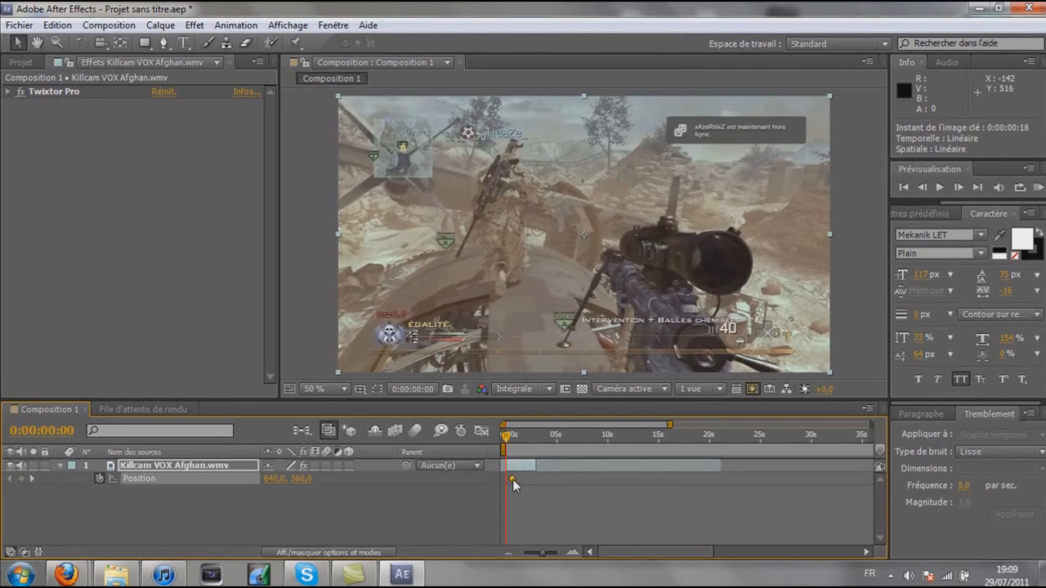
# Step: Add a second Position keyframe at 0:00:02:26 and select both Position keyframes
pyautogui.moveTo(508, 439); pyautogui.dragTo(537, 437)
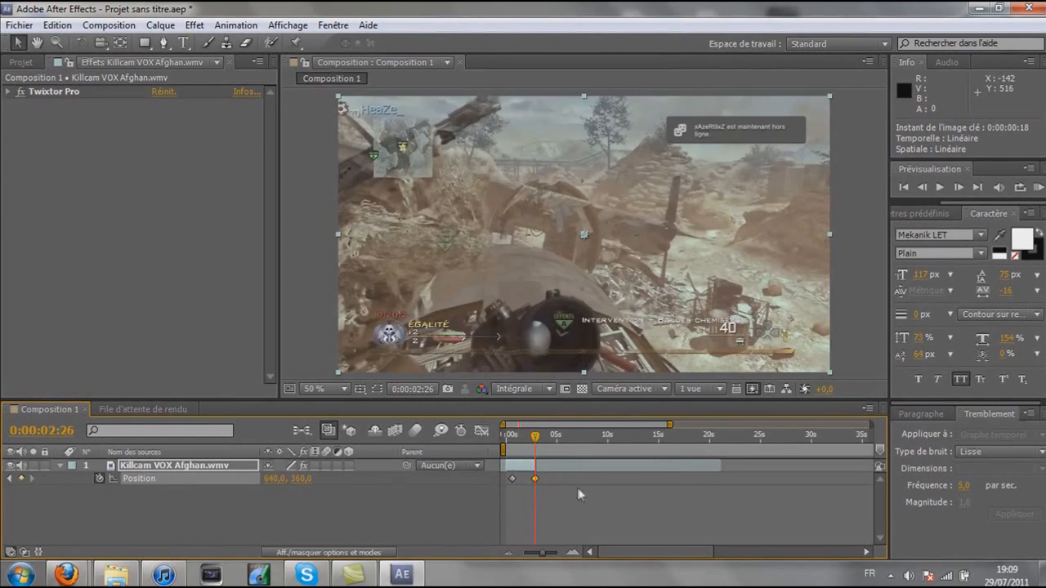
pyautogui.click(512, 479)
pyautogui.keyDown('shift'); pyautogui.click(535, 479); pyautogui.keyUp('shift')
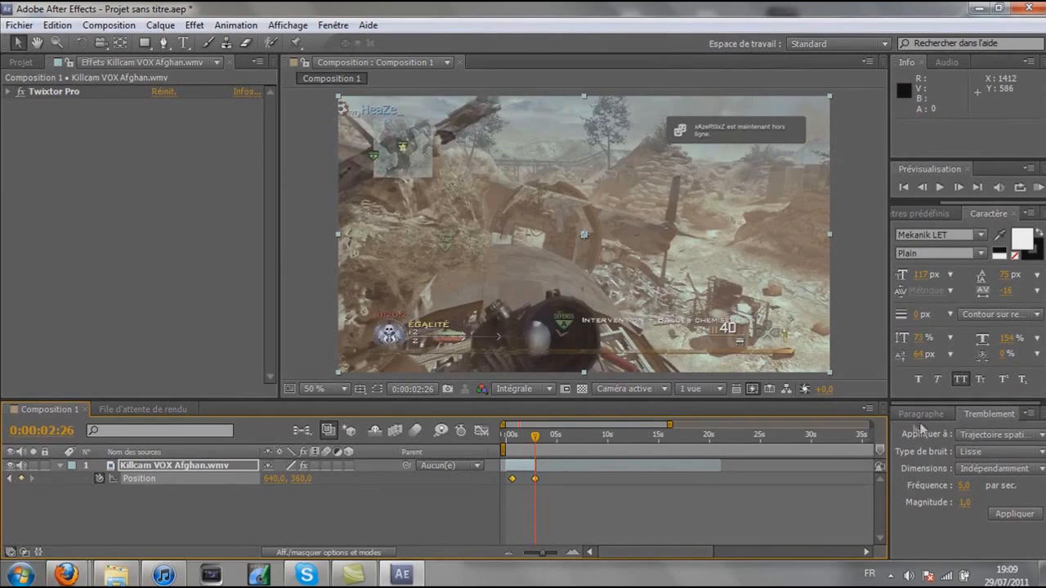
# Step: Hide the Tremblement settings and display them again
pyautogui.moveTo(335, 28)
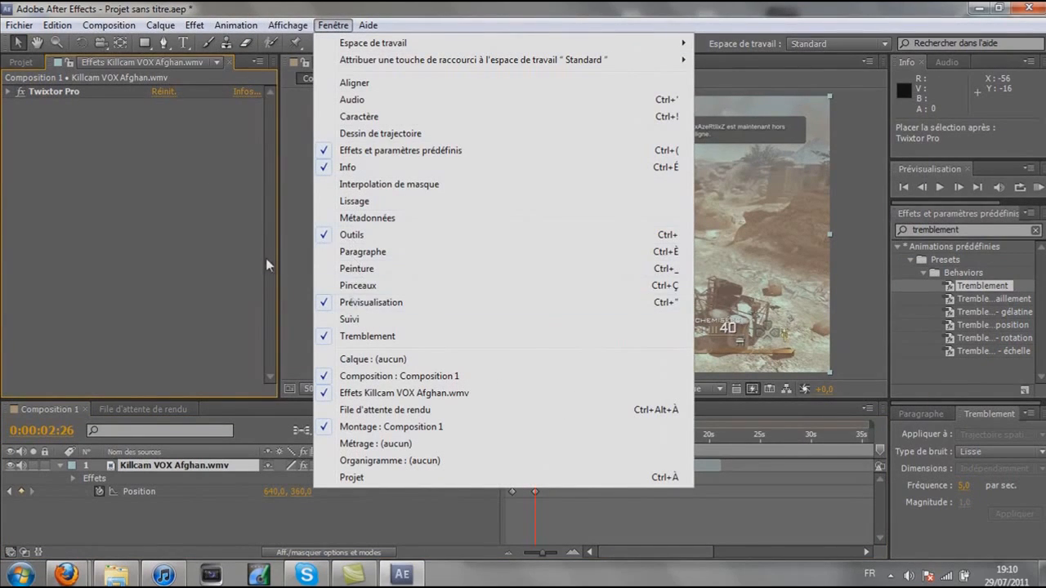
pyautogui.click(206, 255)
pyautogui.click(334, 26)
pyautogui.click(367, 337)
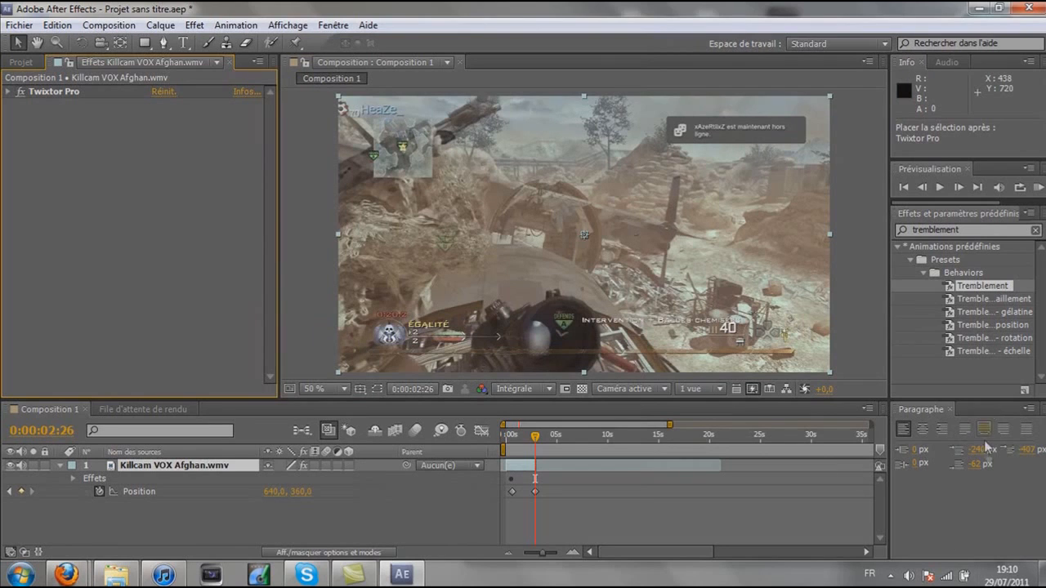
pyautogui.click(333, 25)
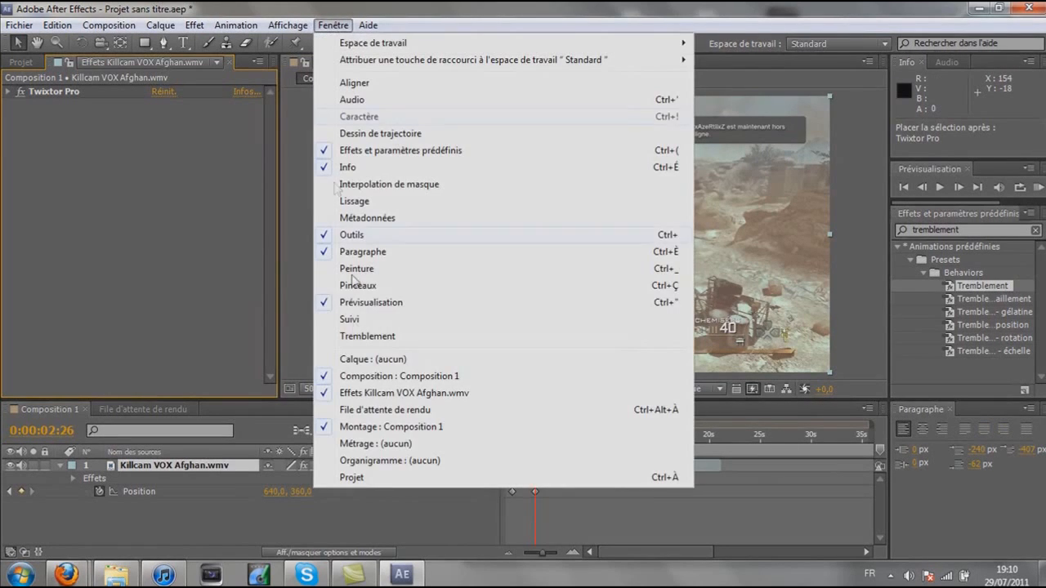
pyautogui.click(382, 338)
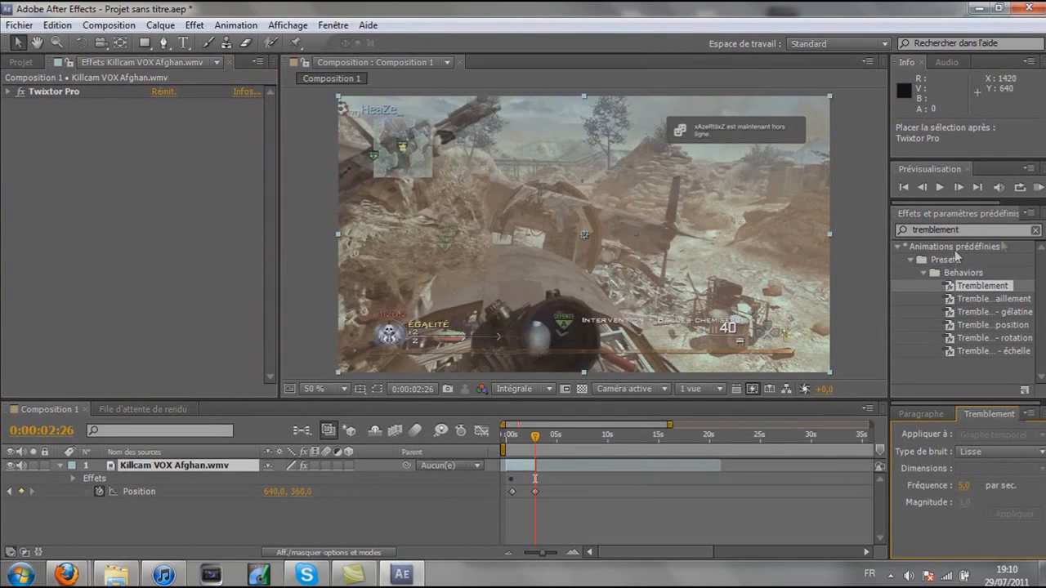
# Step: Clear the effects search, show only the layer's Position property and select both of its keyframes
pyautogui.click(1035, 231)
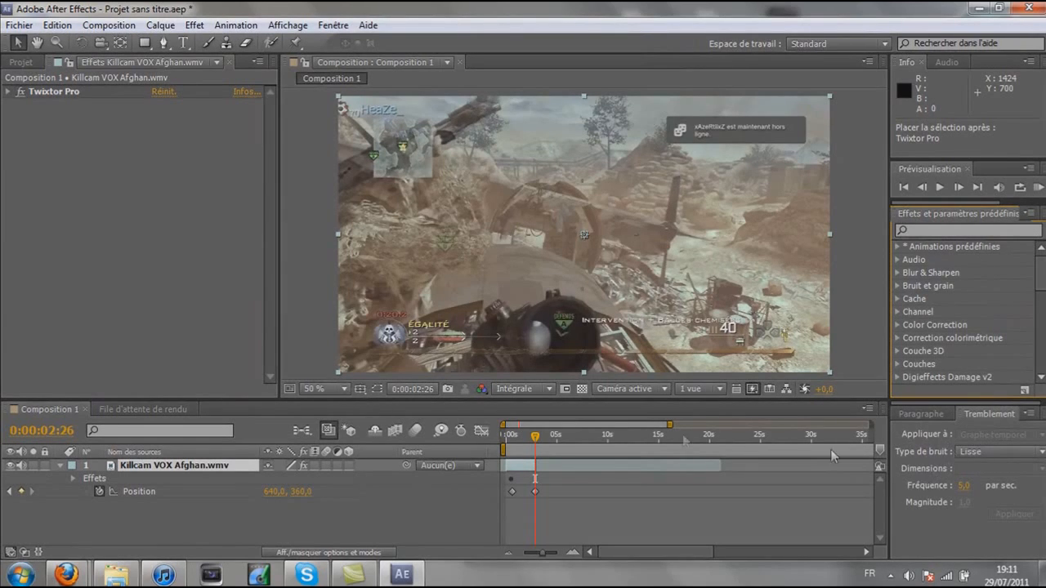
pyautogui.moveTo(562, 499); pyautogui.dragTo(509, 493)
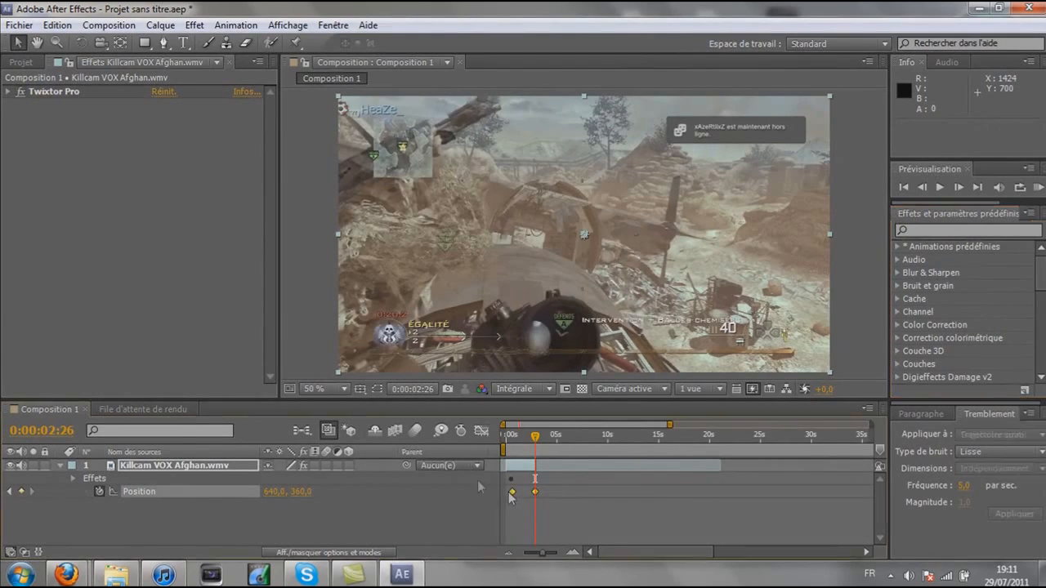
pyautogui.click(74, 478)
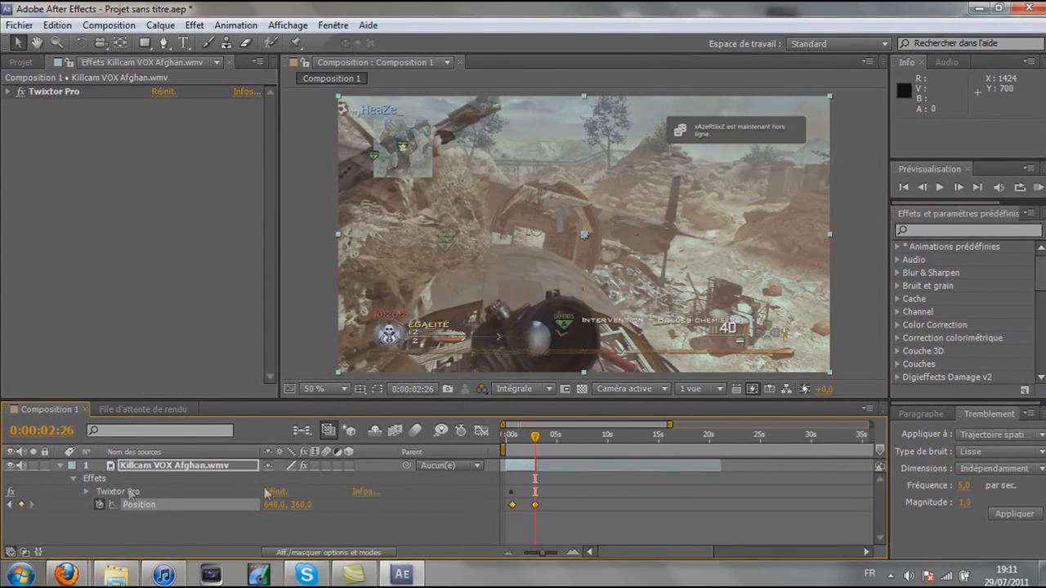
pyautogui.click(71, 478)
pyautogui.click(60, 465)
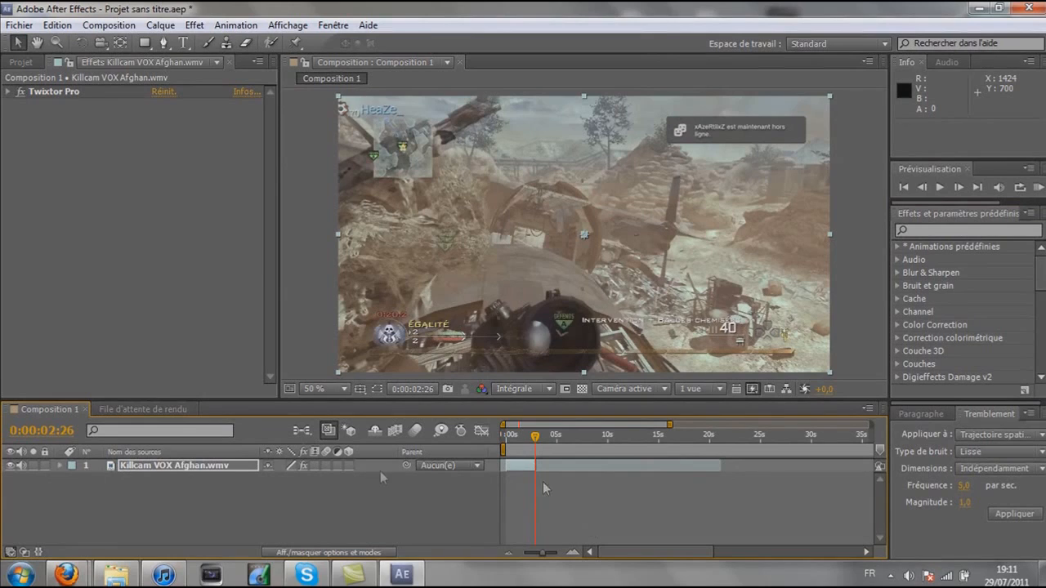
pyautogui.click(63, 470)
pyautogui.click(140, 467)
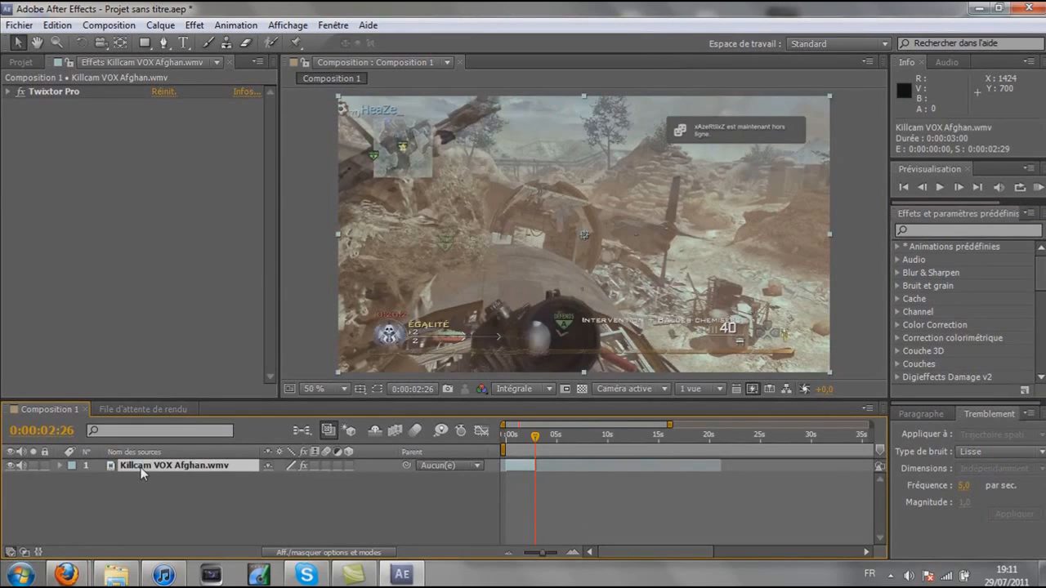
pyautogui.press('p')
pyautogui.moveTo(569, 475); pyautogui.dragTo(497, 483)
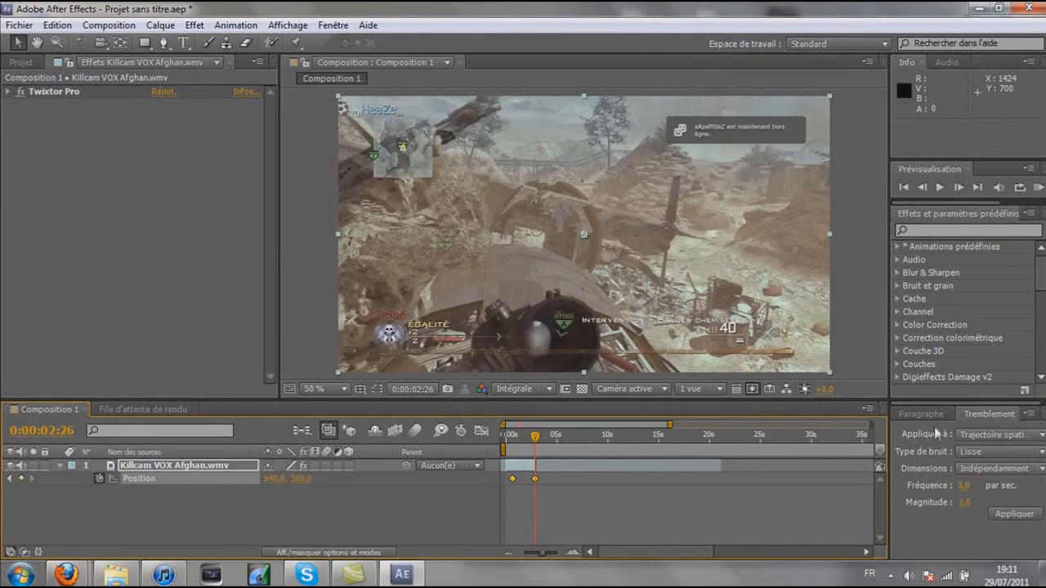
# Step: Keep Tremblement applied to Trajectoire spatiale and set its noise type to Non lissé
pyautogui.click(999, 436)
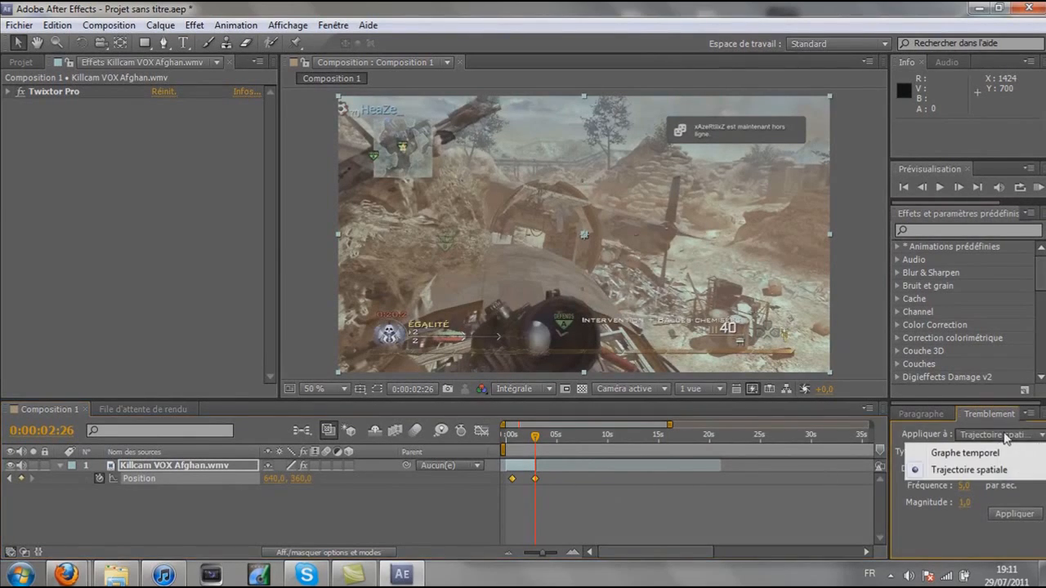
pyautogui.click(1005, 439)
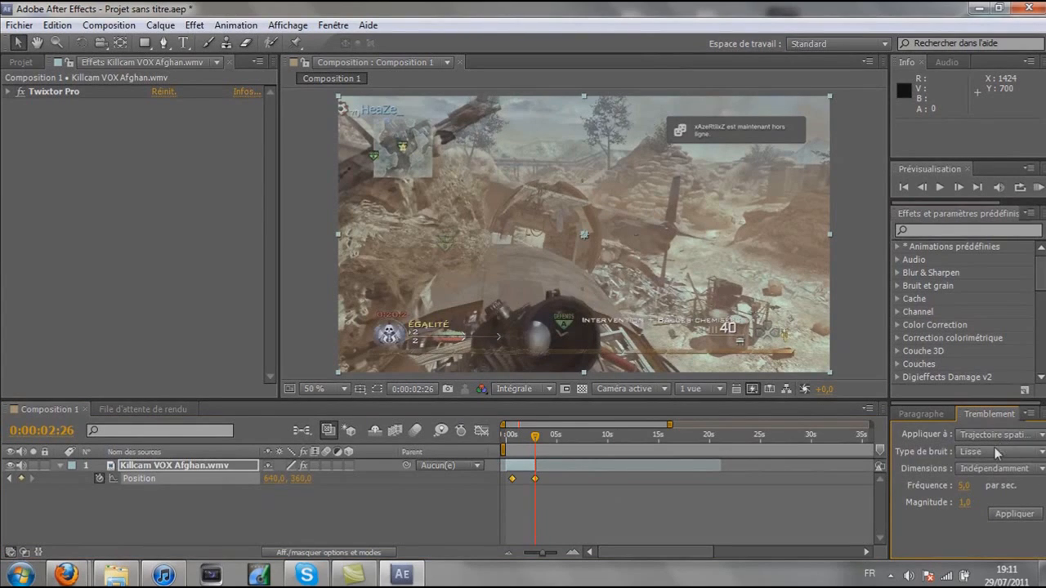
pyautogui.click(1008, 452)
pyautogui.click(989, 454)
pyautogui.click(990, 452)
pyautogui.click(996, 451)
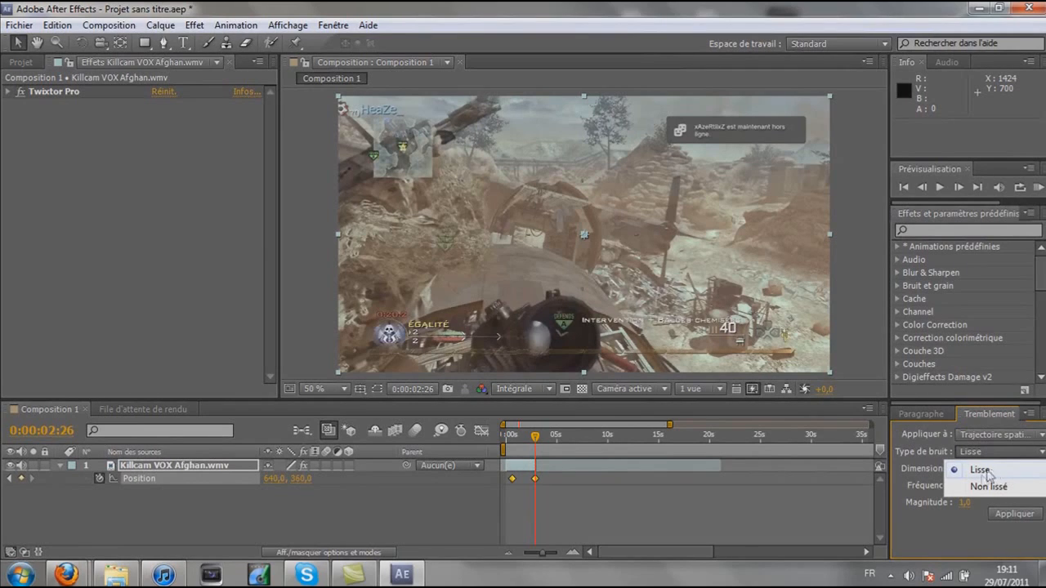
pyautogui.click(986, 487)
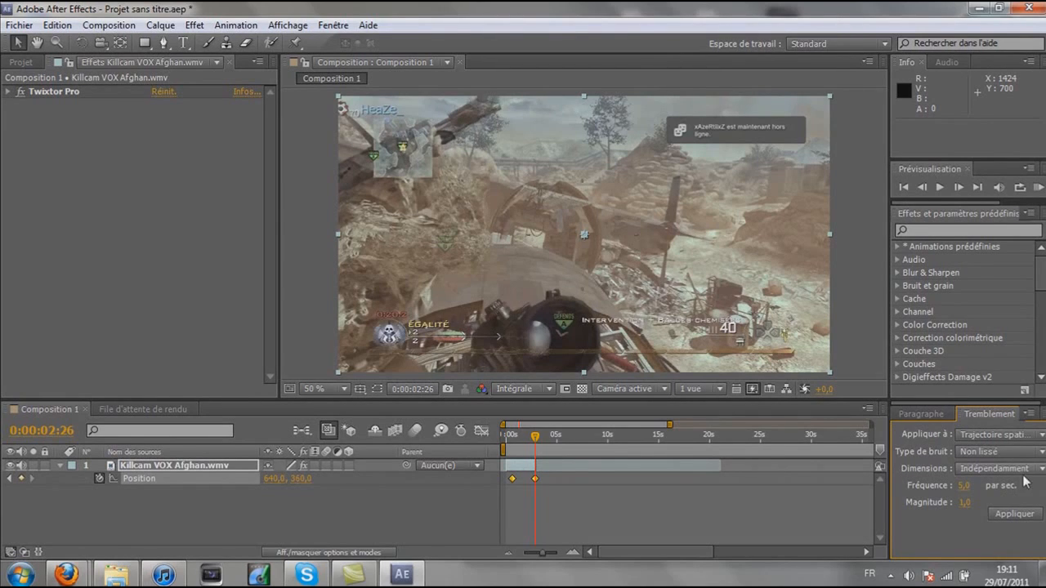
# Step: Keep the Tremblement dimensions on Indépendamment and set the frequency to 1 per second
pyautogui.click(1025, 475)
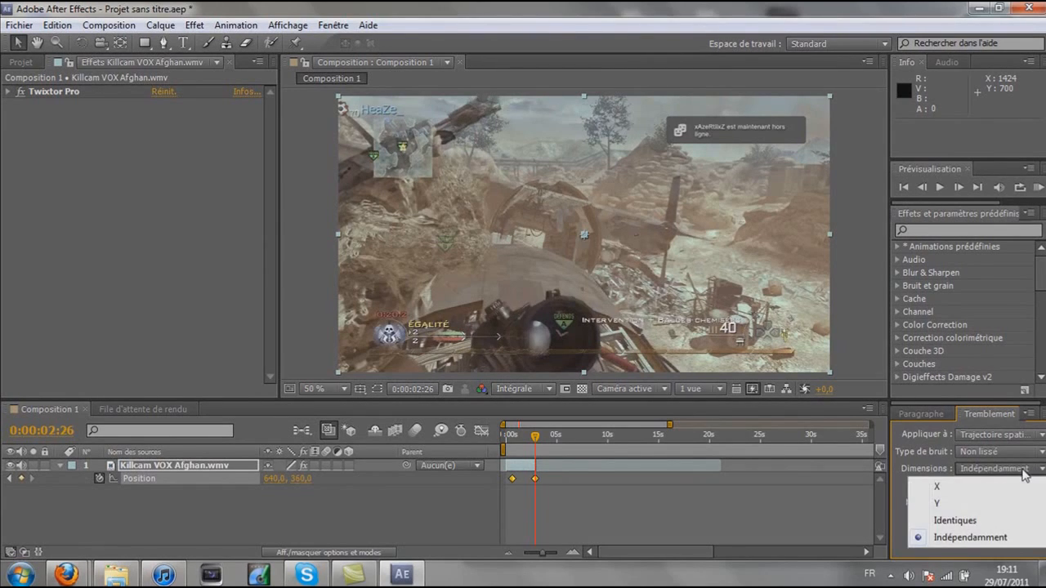
pyautogui.click(959, 537)
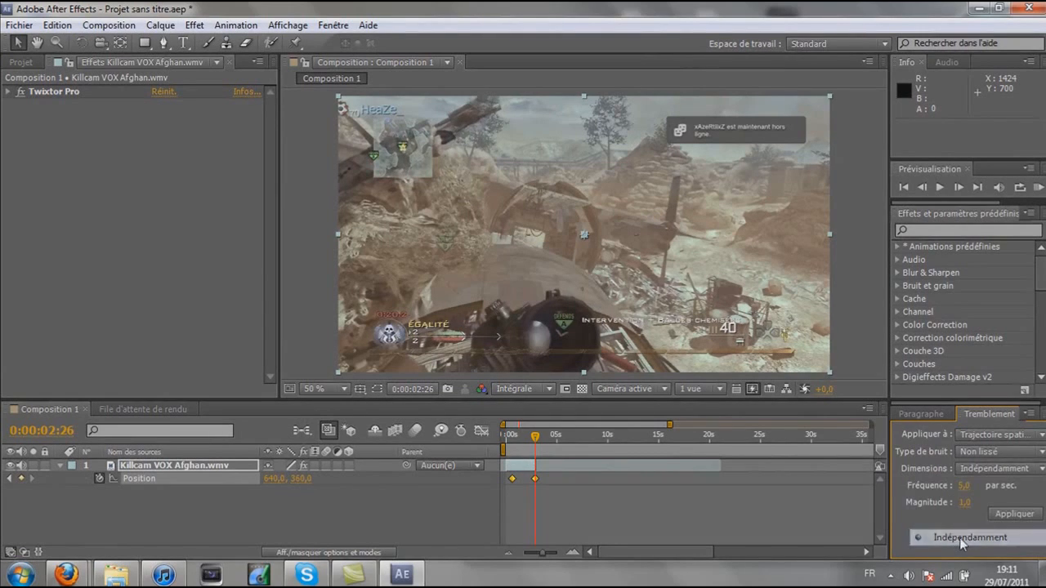
pyautogui.click(992, 465)
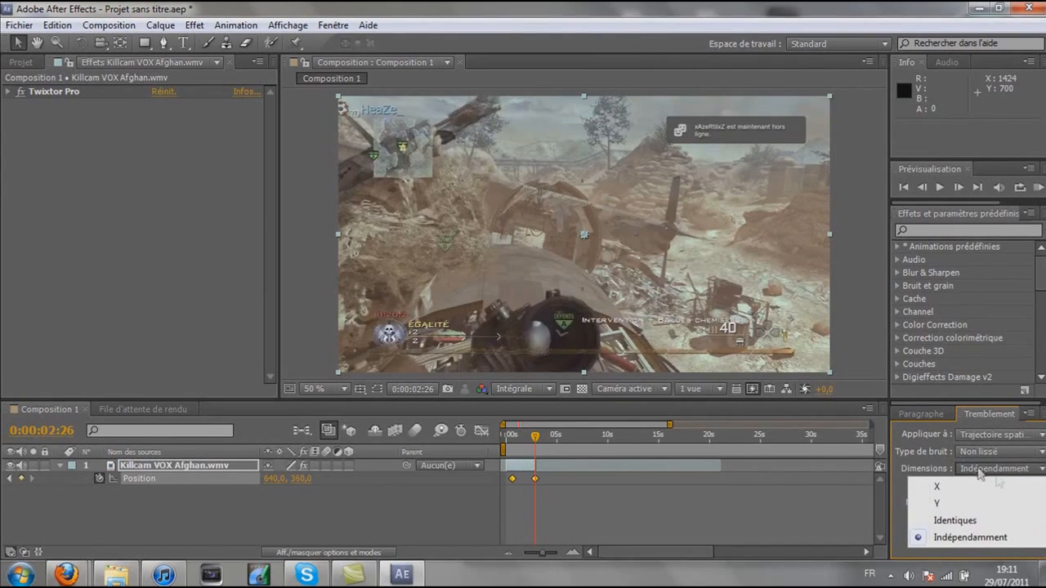
pyautogui.click(1000, 473)
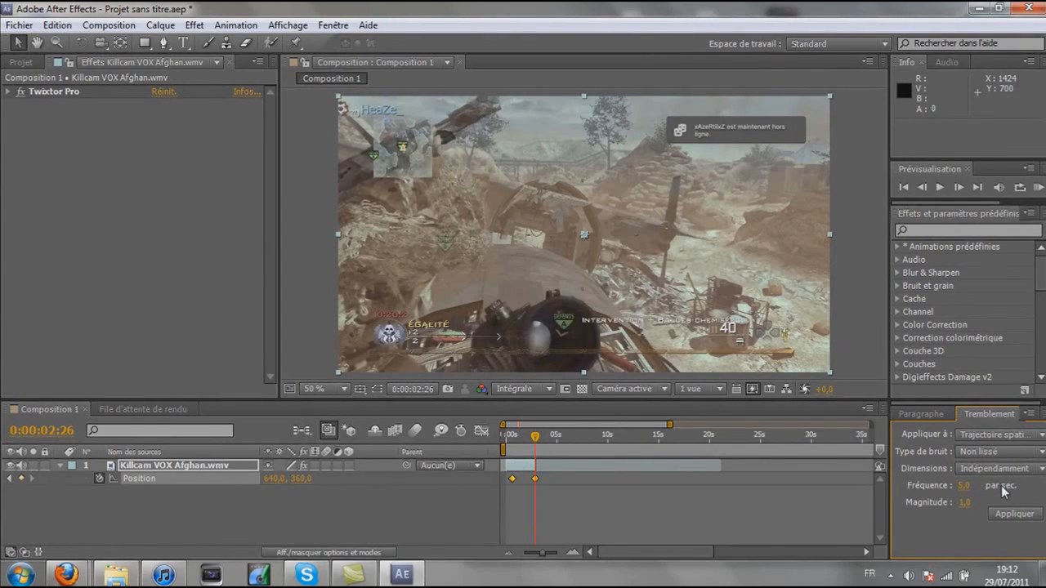
pyautogui.click(962, 486)
pyautogui.click(958, 535)
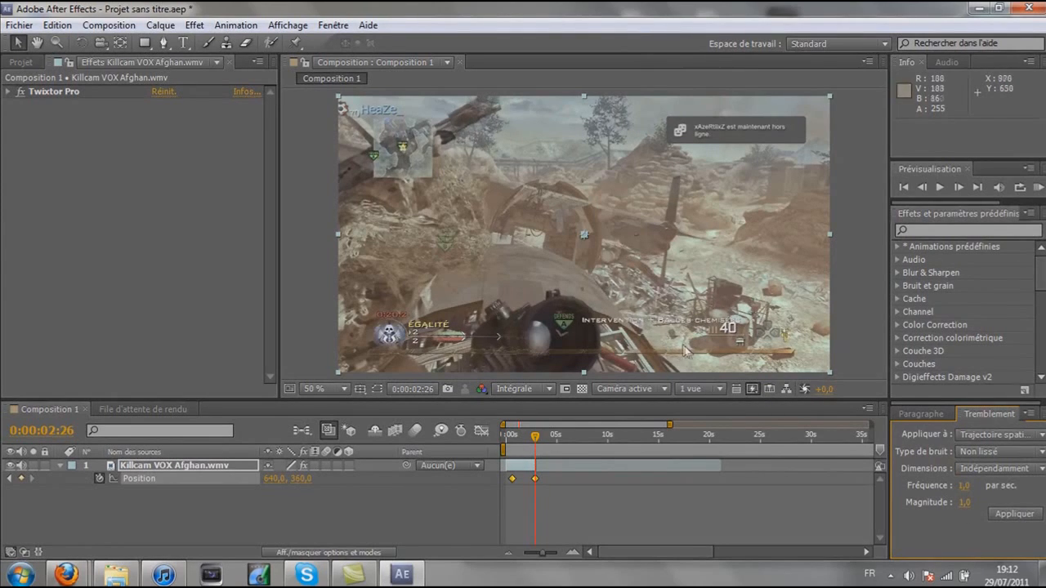
# Step: Set the Tremblement magnitude to 10 and apply it to the selected Position keyframes
pyautogui.click(962, 503)
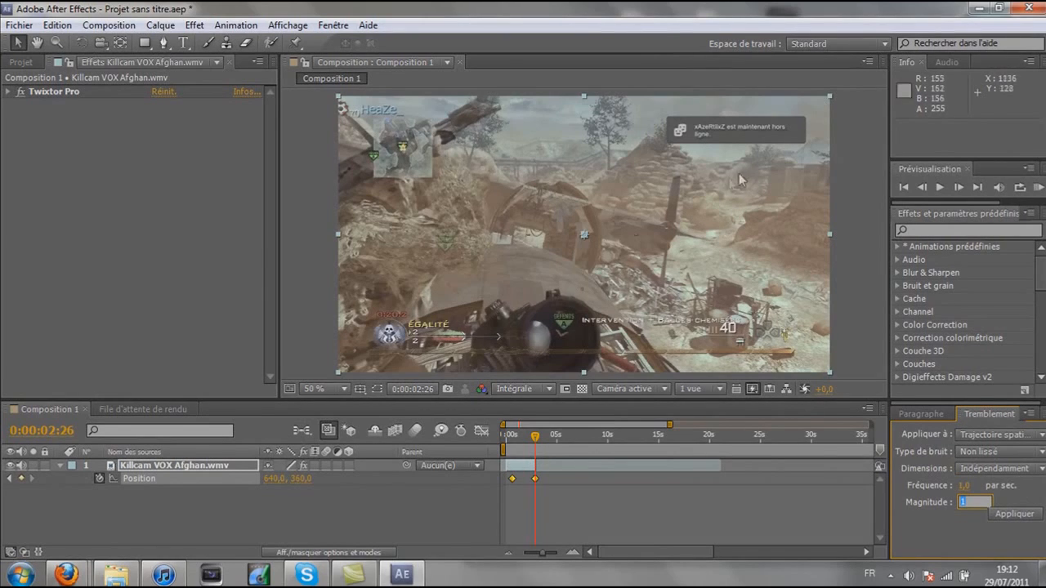
pyautogui.click(955, 524)
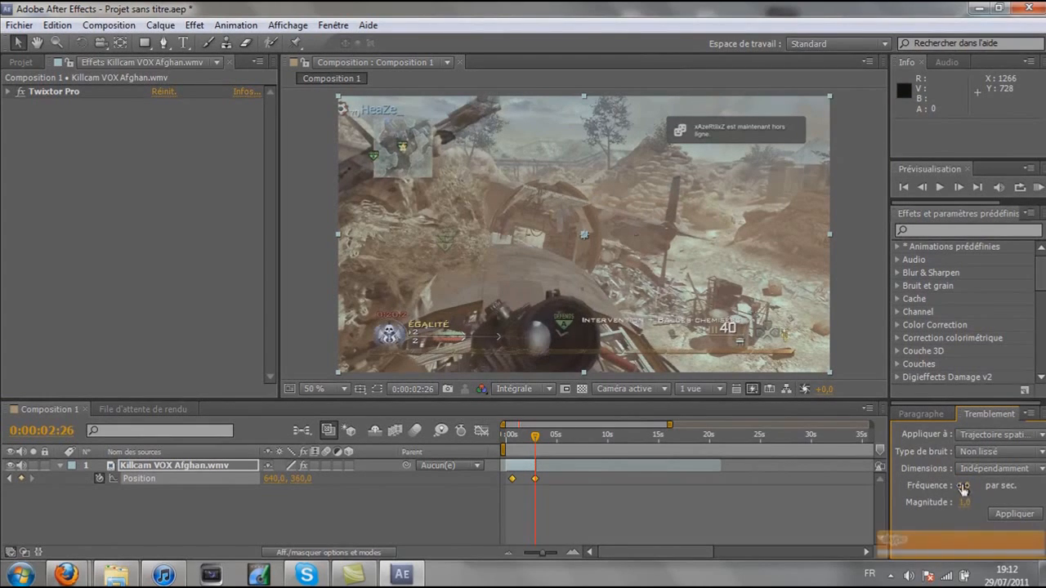
pyautogui.click(1034, 514)
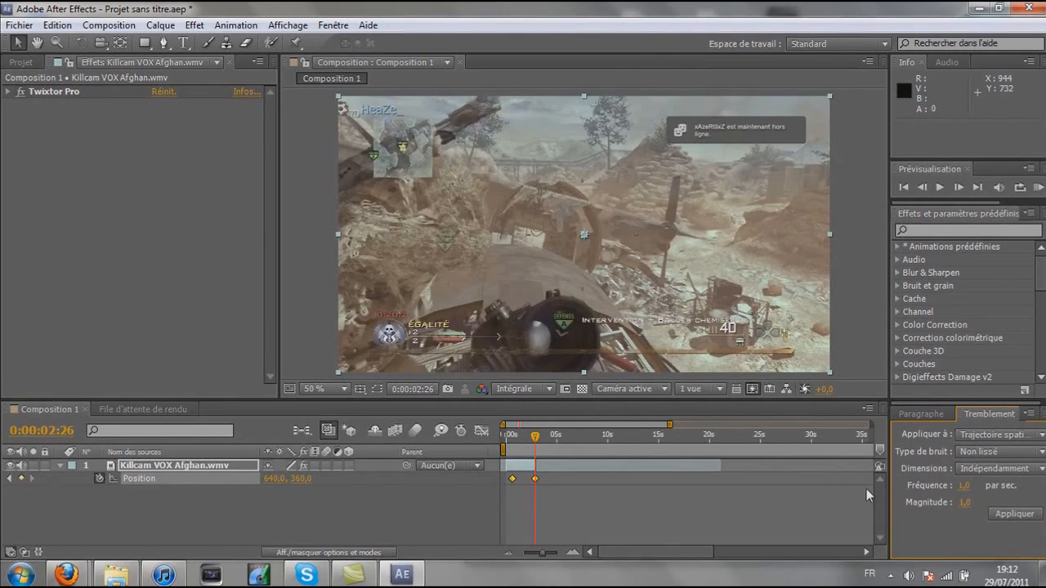
pyautogui.click(964, 503)
pyautogui.write('10')
pyautogui.press('Return')
pyautogui.click(1011, 514)
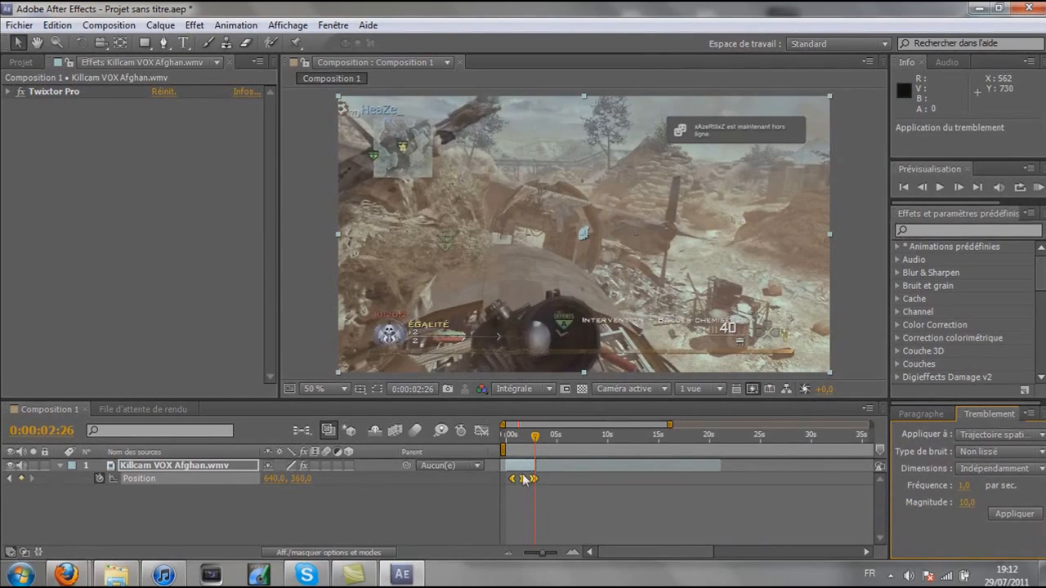
# Step: Set the Tremblement frequency to 1.5 per second, apply it to the selected Position keyframes and preview the motion
pyautogui.moveTo(535, 439); pyautogui.dragTo(521, 439)
pyautogui.click(965, 487)
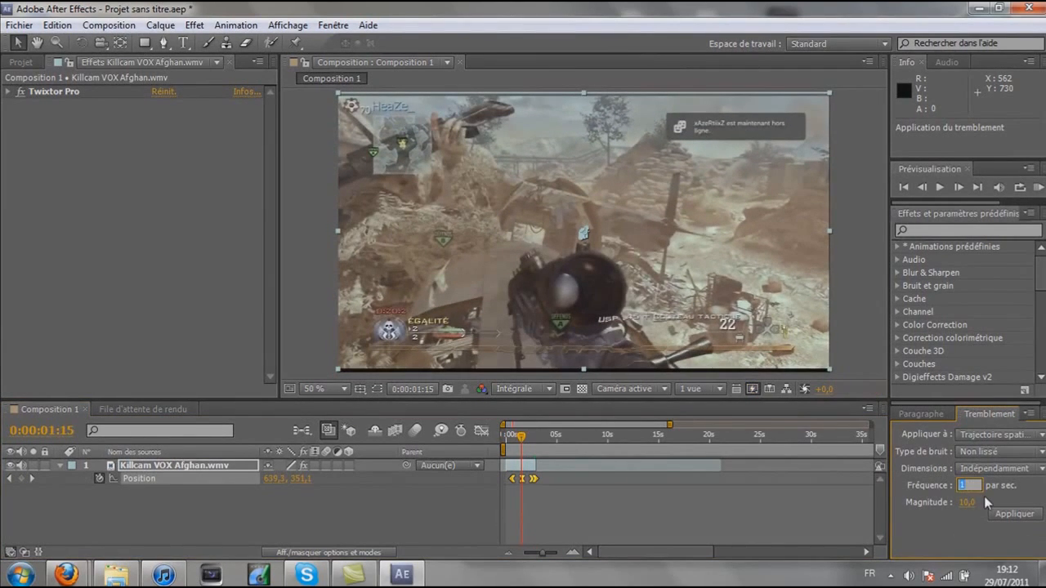
pyautogui.write('1')
pyautogui.click(954, 532)
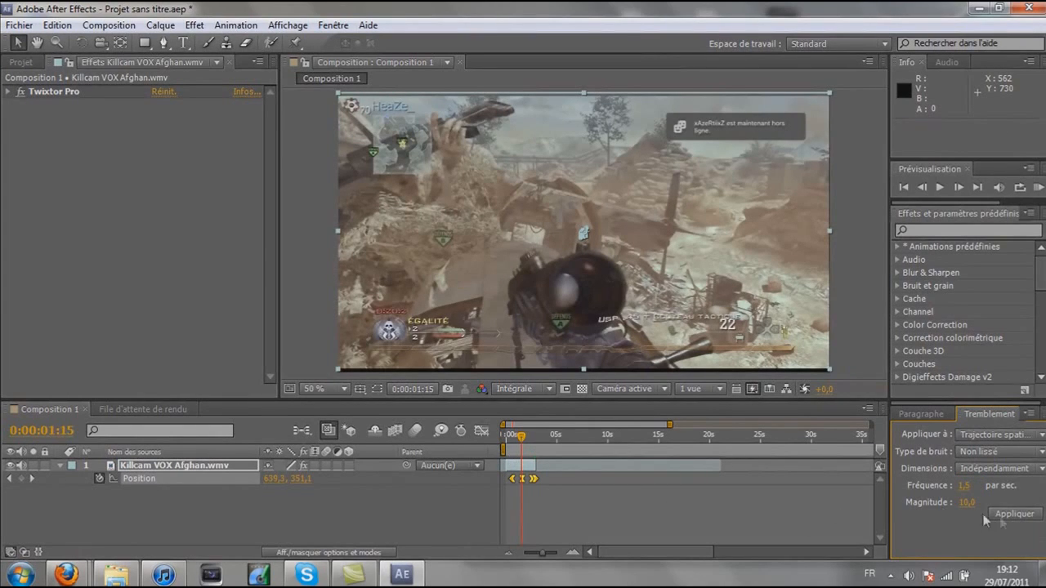
pyautogui.click(985, 521)
pyautogui.click(531, 440)
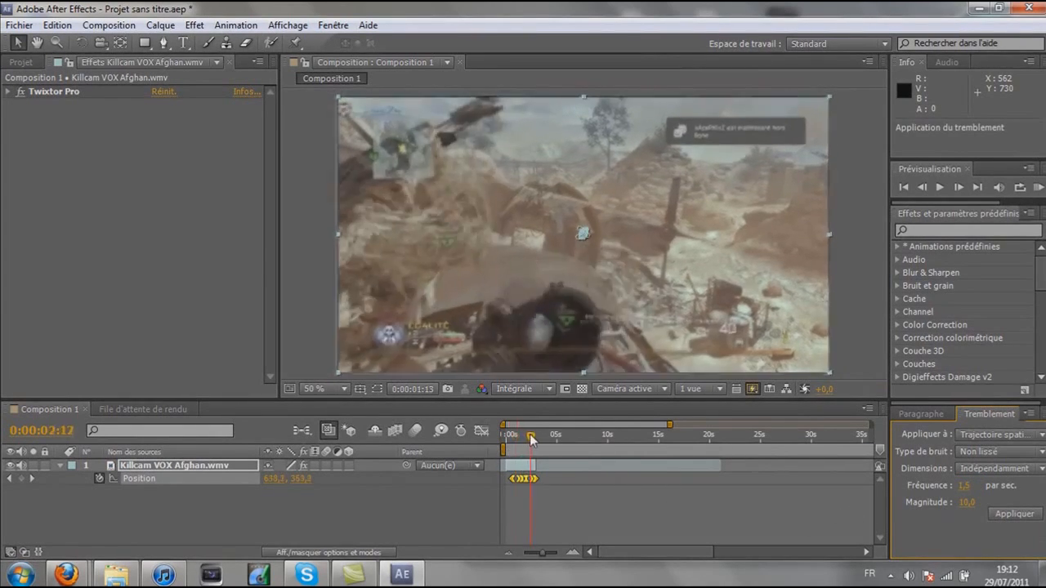
pyautogui.moveTo(531, 440)
pyautogui.mouseDown()
pyautogui.moveTo(510, 440)
pyautogui.moveTo(541, 465)
pyautogui.moveTo(509, 441)
pyautogui.moveTo(526, 444)
pyautogui.mouseUp()
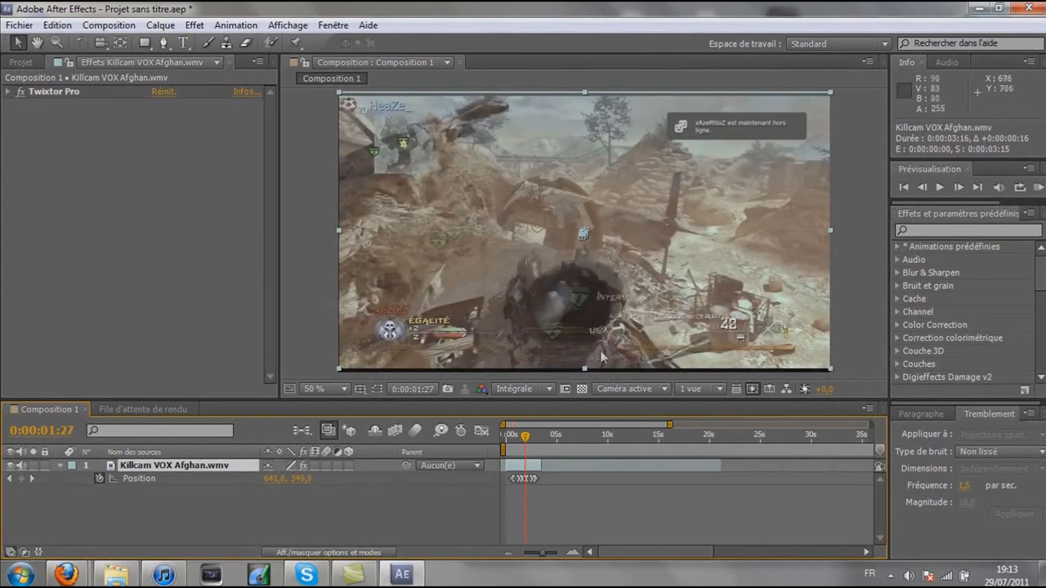
# Step: Add the Juxtaposition directionnelle effect from the Esthétiques category to the Killcam VOX Afghan layer
pyautogui.click(195, 25)
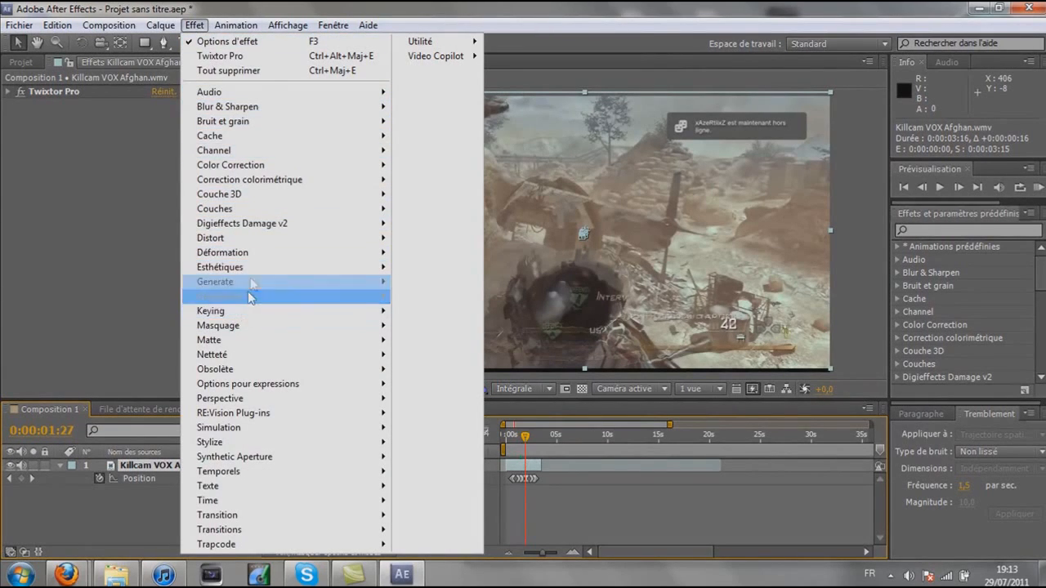
pyautogui.moveTo(241, 271)
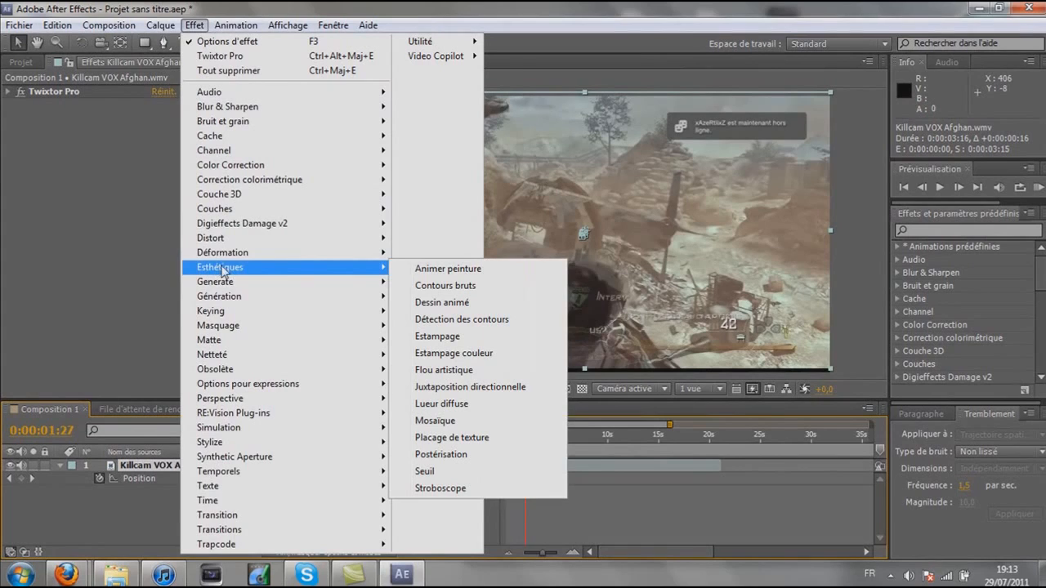
pyautogui.click(474, 387)
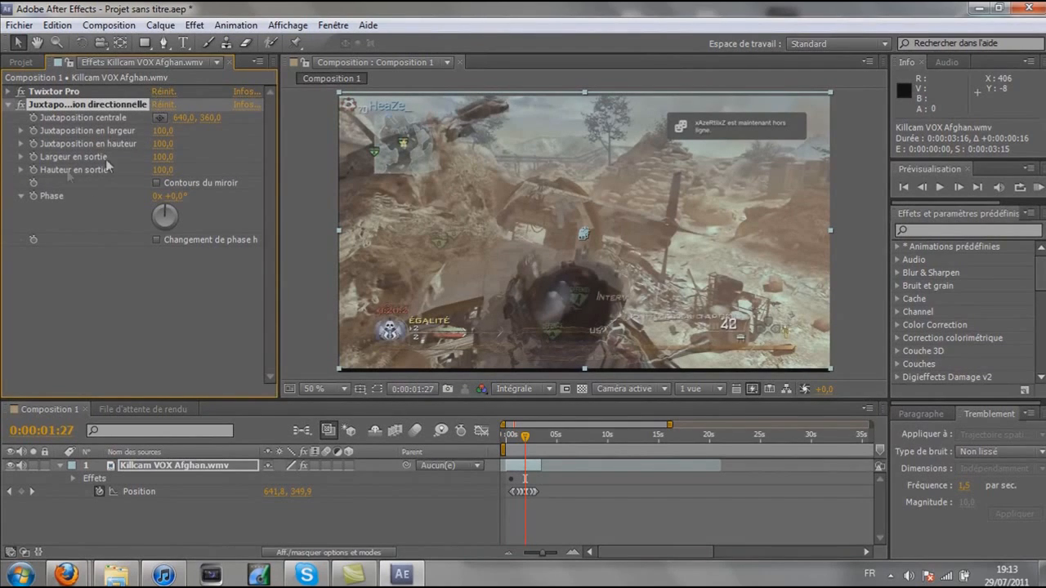
# Step: Set the effect's Largeur en sortie and Hauteur en sortie to 110 and enable Contours du miroir
pyautogui.click(165, 157)
pyautogui.write('110')
pyautogui.press('Tab')
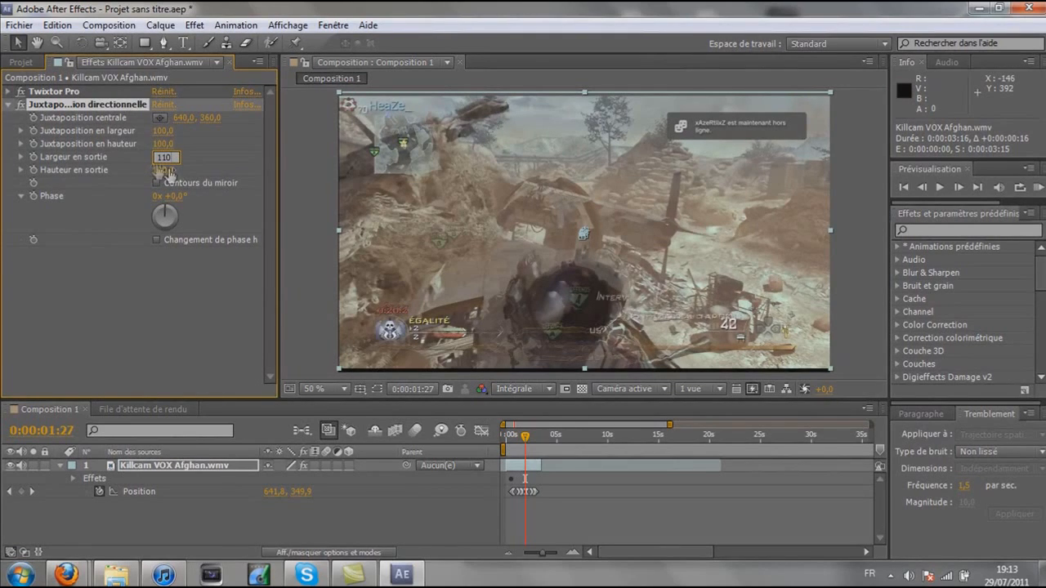
pyautogui.write('110')
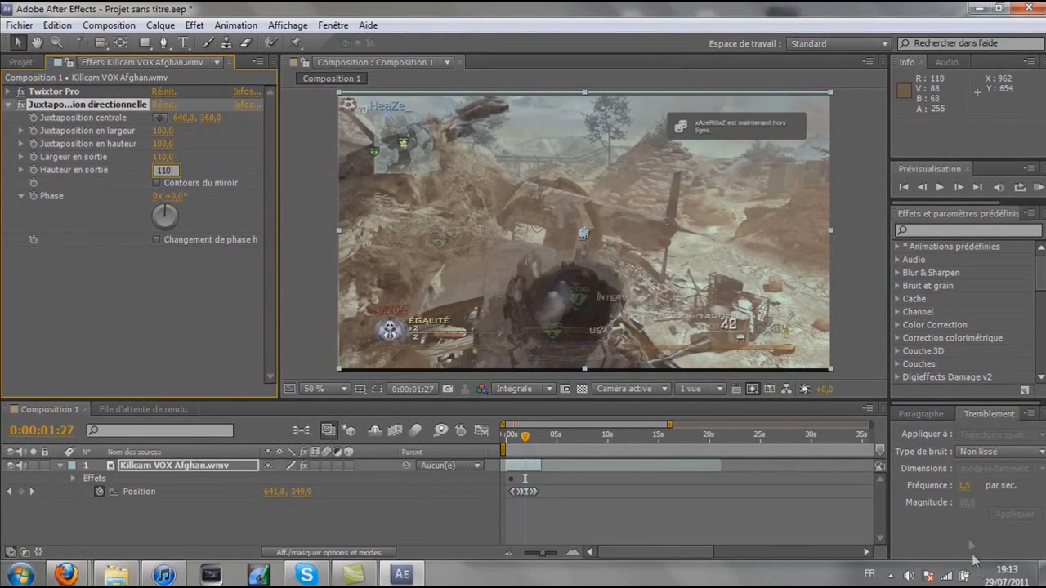
pyautogui.click(962, 505)
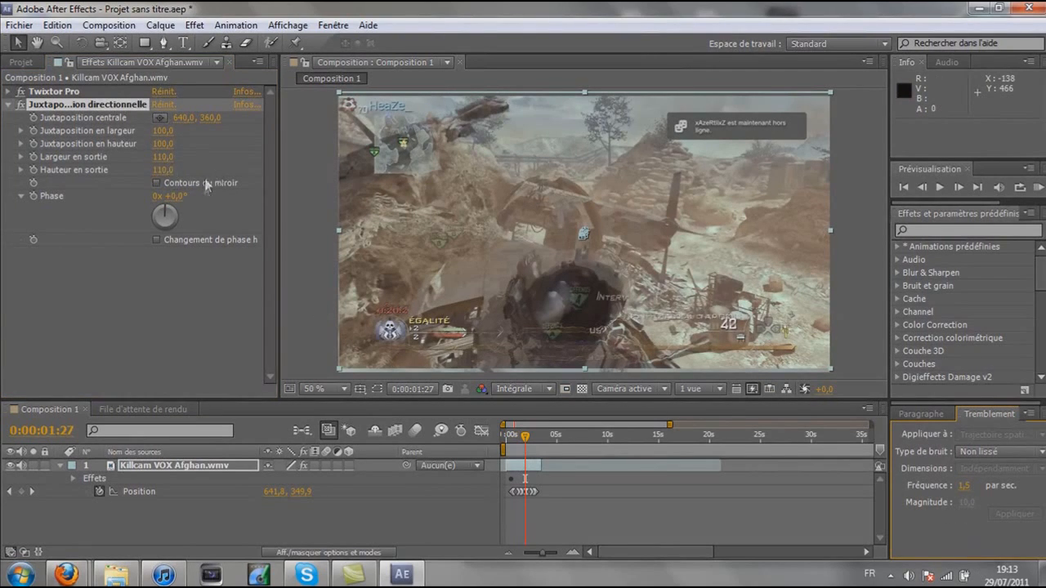
pyautogui.click(156, 183)
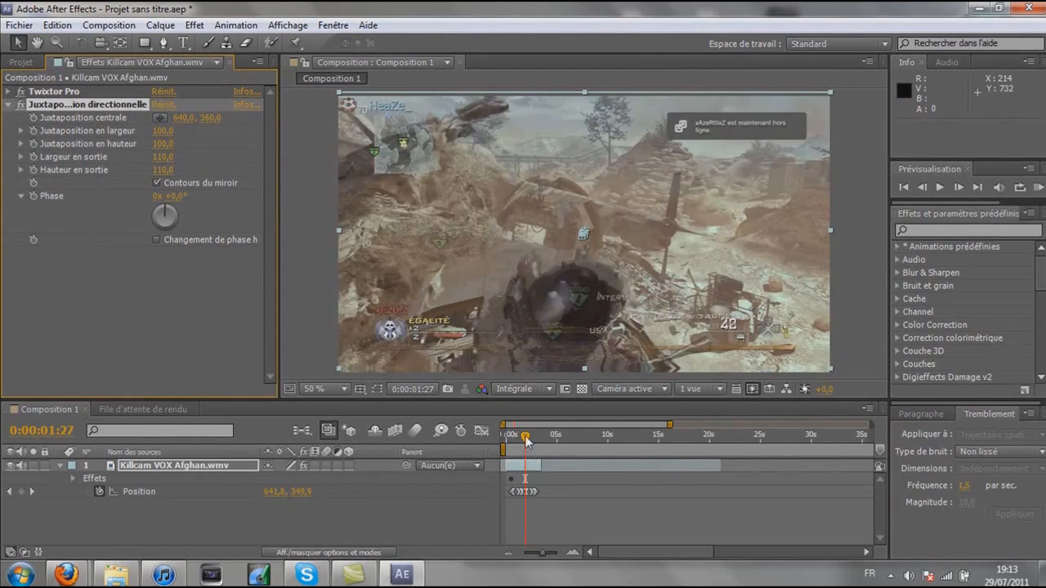
# Step: Check the clip's frame edges around the two-second mark and collapse the Juxtaposition directionnelle settings
pyautogui.moveTo(525, 438)
pyautogui.mouseDown()
pyautogui.moveTo(516, 438)
pyautogui.moveTo(526, 438)
pyautogui.mouseUp()
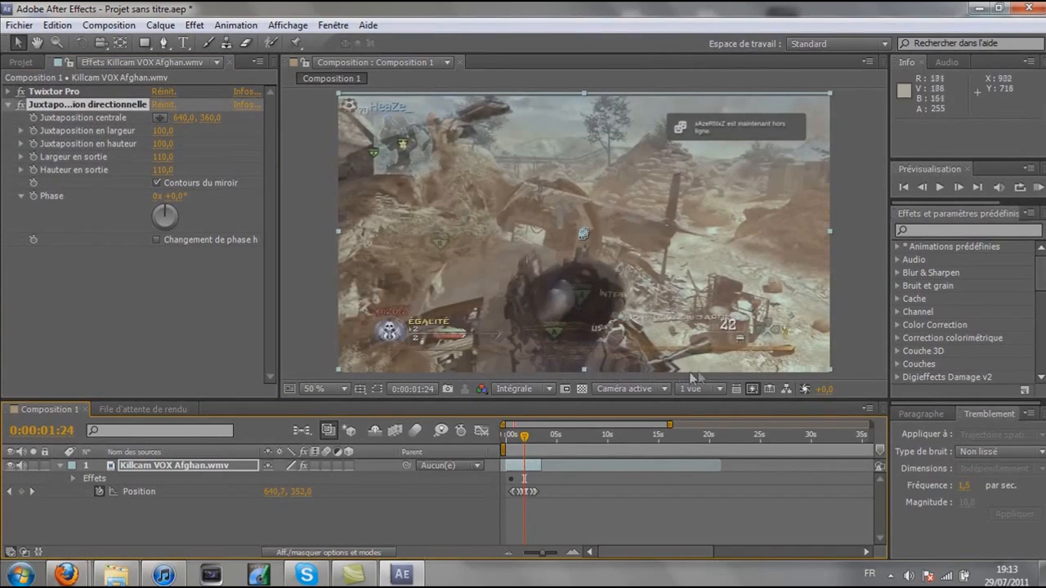
pyautogui.click(527, 434)
pyautogui.moveTo(527, 439)
pyautogui.mouseDown()
pyautogui.moveTo(511, 438)
pyautogui.moveTo(527, 445)
pyautogui.mouseUp()
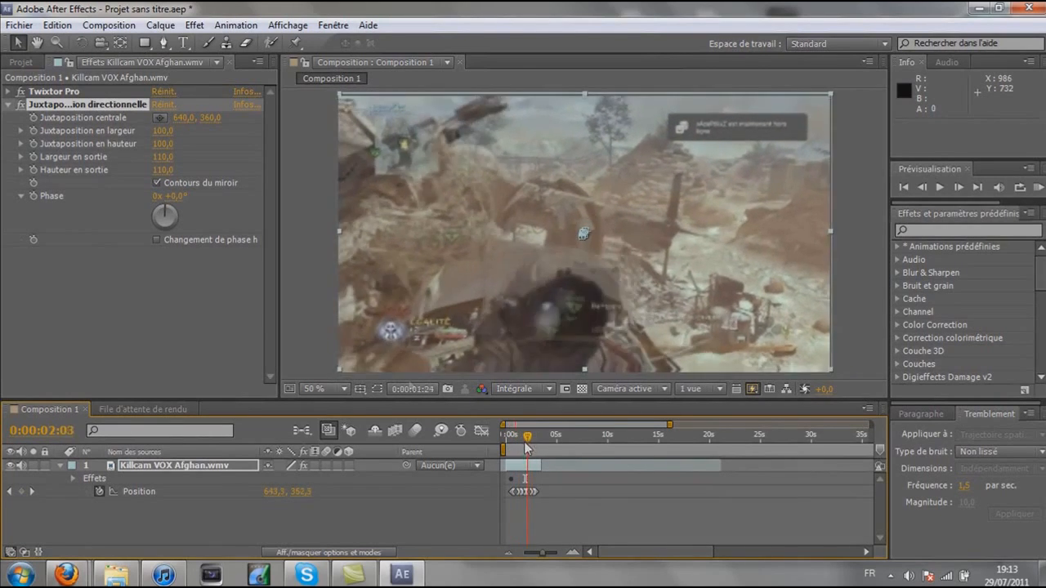
pyautogui.click(9, 104)
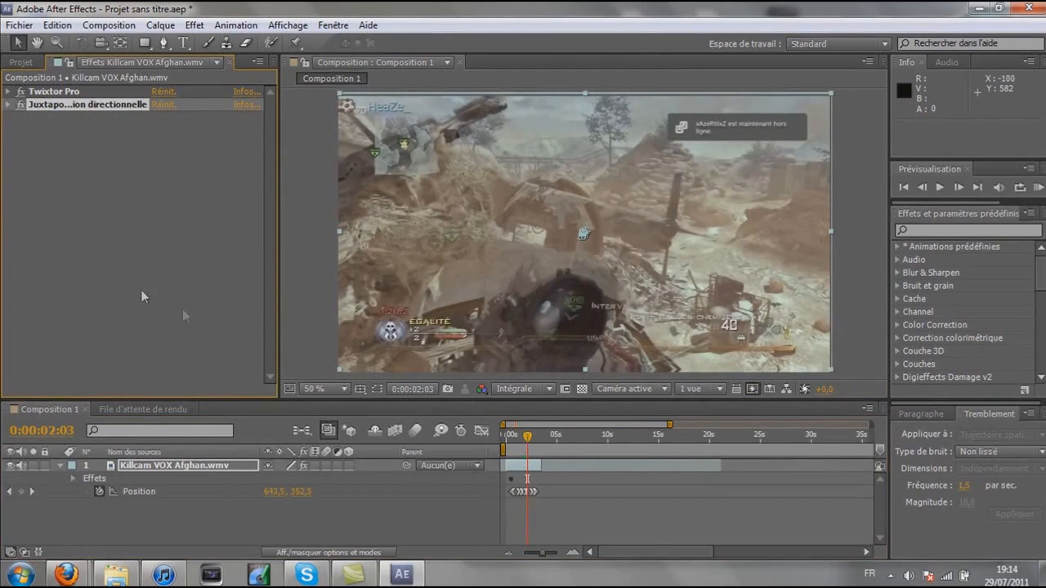
# Step: Scrub back and forth through the shaken section of the clip between about one and two seconds
pyautogui.moveTo(529, 439)
pyautogui.mouseDown()
pyautogui.moveTo(515, 443)
pyautogui.moveTo(524, 449)
pyautogui.mouseUp()
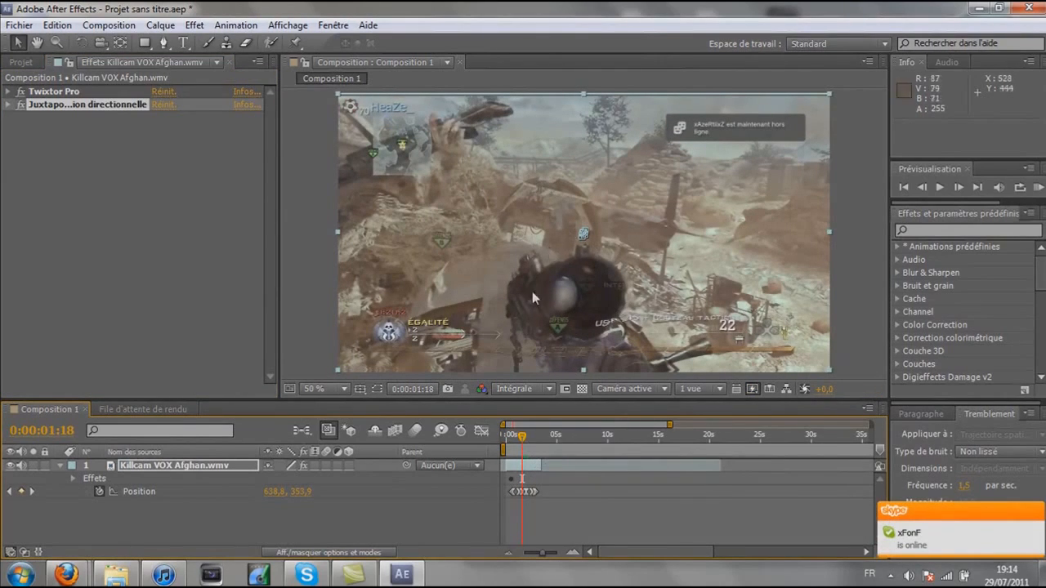
pyautogui.click(513, 437)
pyautogui.moveTo(515, 442); pyautogui.dragTo(531, 444)
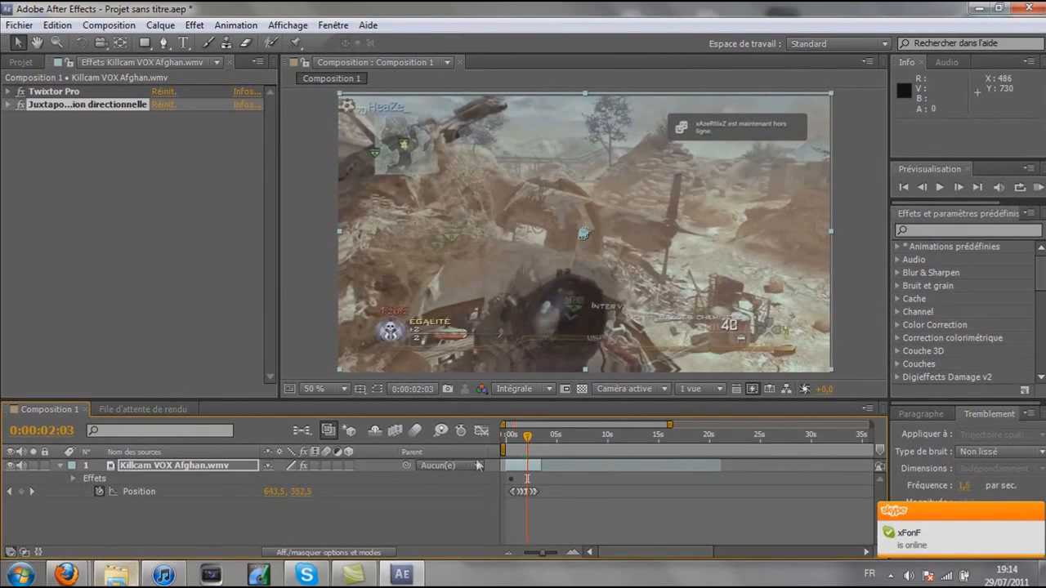
pyautogui.moveTo(529, 442); pyautogui.dragTo(521, 443)
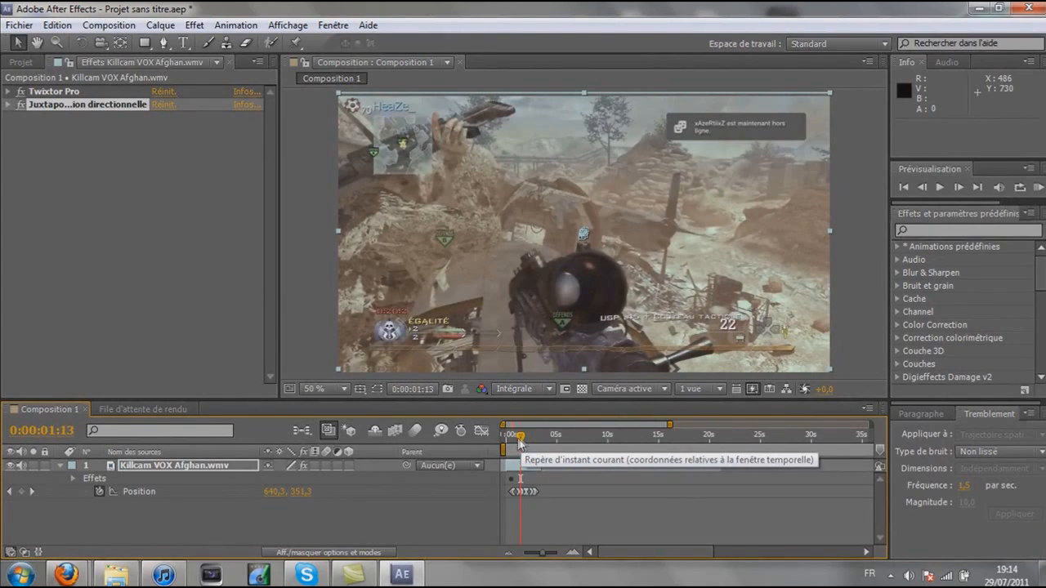
pyautogui.moveTo(520, 442); pyautogui.dragTo(525, 445)
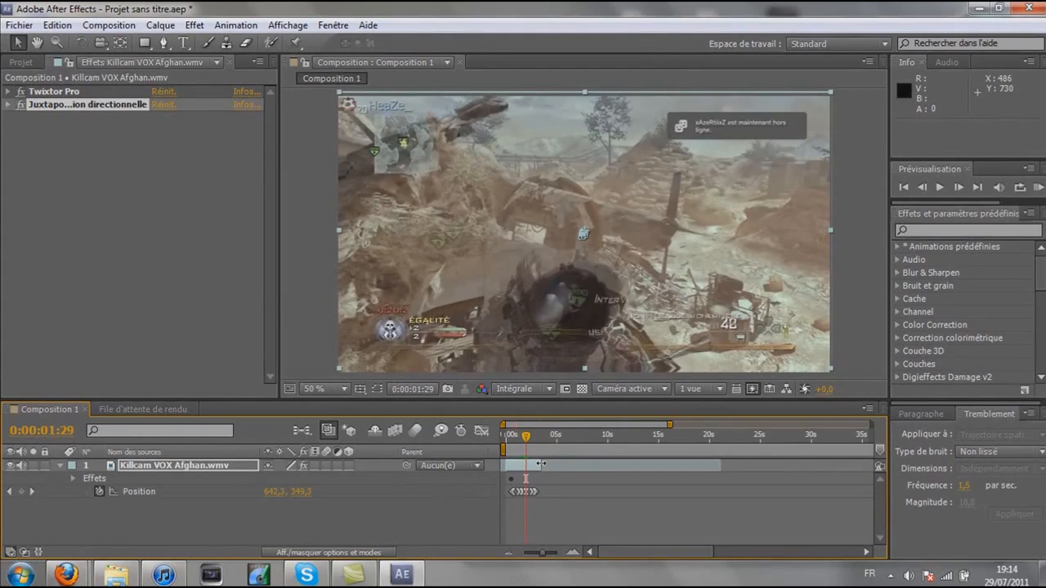
# Step: Switch to Firefox and look through the YouTube channel's video list, profile details and comments
pyautogui.click(80, 572)
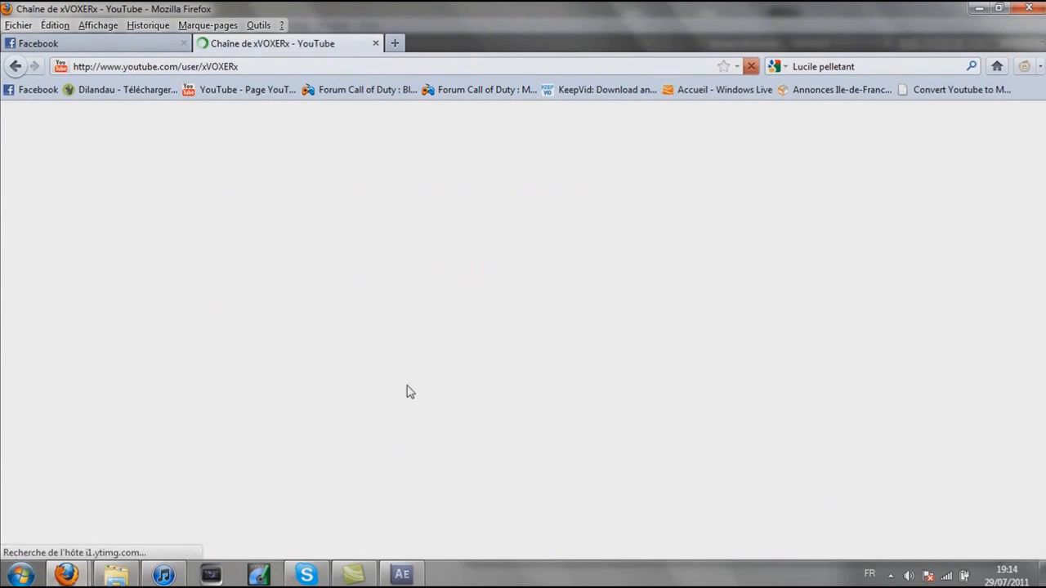
pyautogui.scroll(-6, 825, 390)
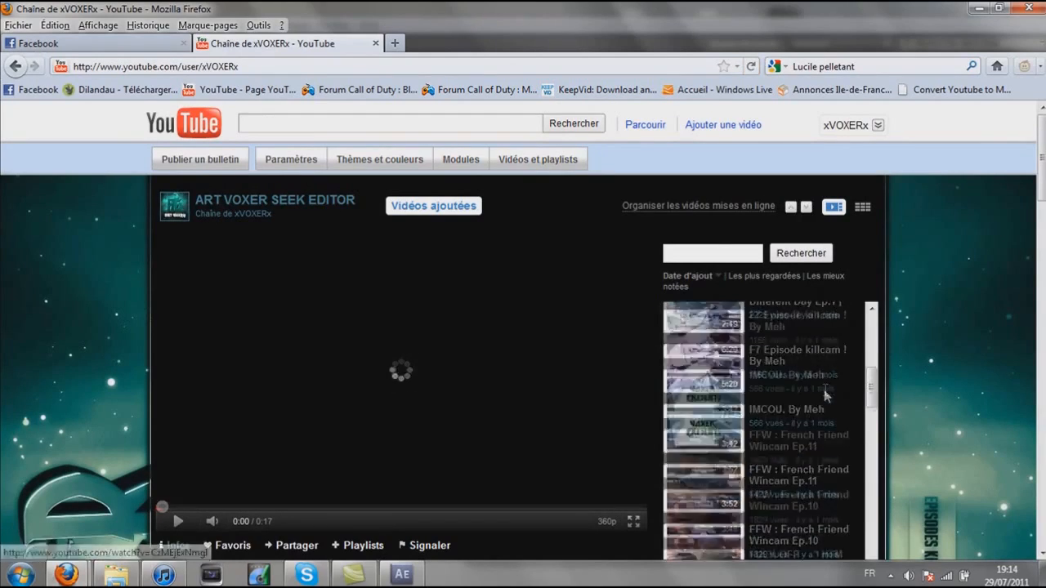
pyautogui.scroll(-5, 825, 396)
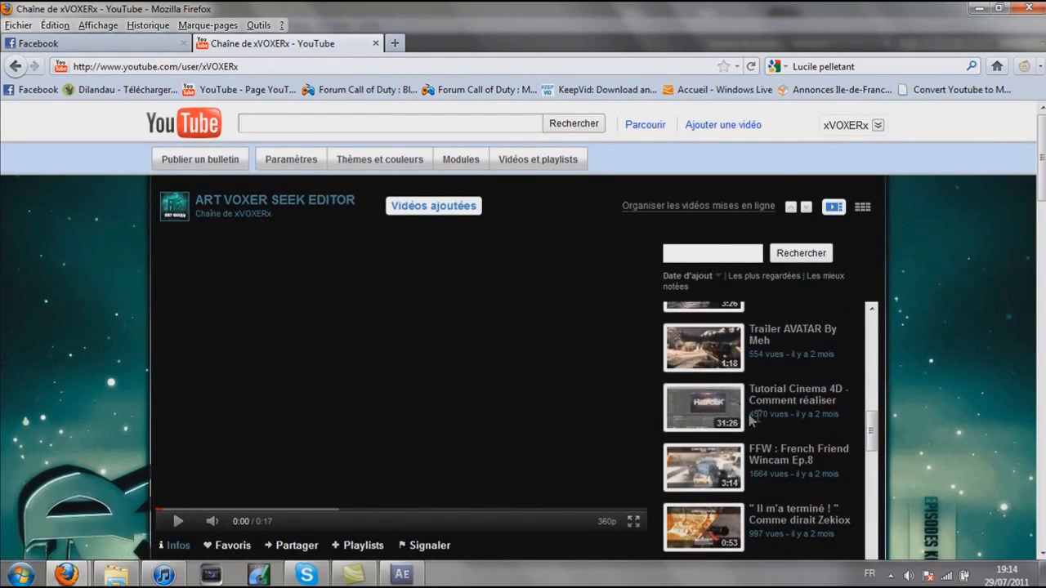
pyautogui.scroll(-2, 375, 306)
pyautogui.scroll(-10, 429, 366)
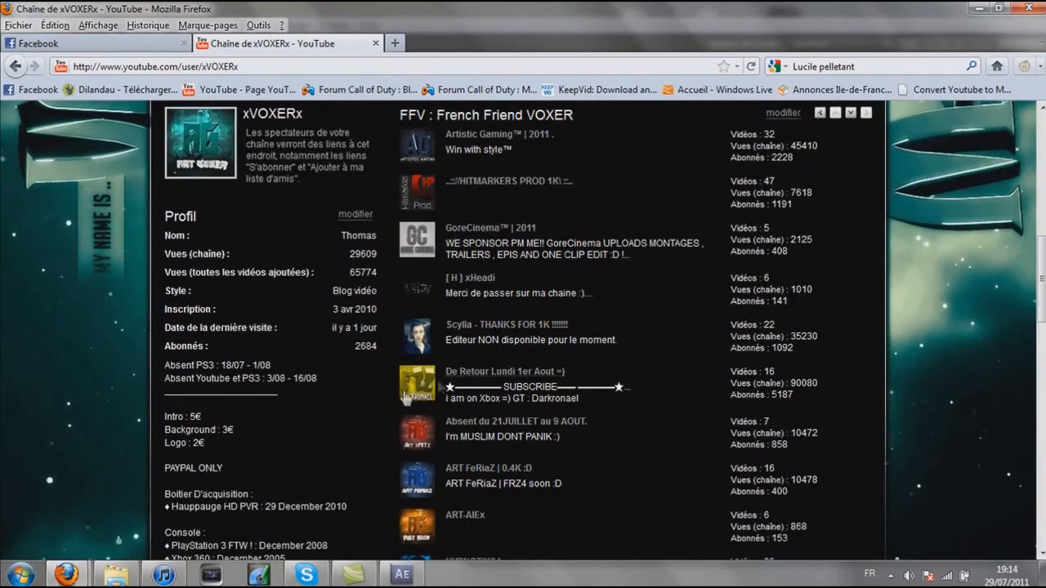
pyautogui.moveTo(376, 346); pyautogui.dragTo(378, 367)
pyautogui.click(367, 343)
pyautogui.scroll(-13, 343, 416)
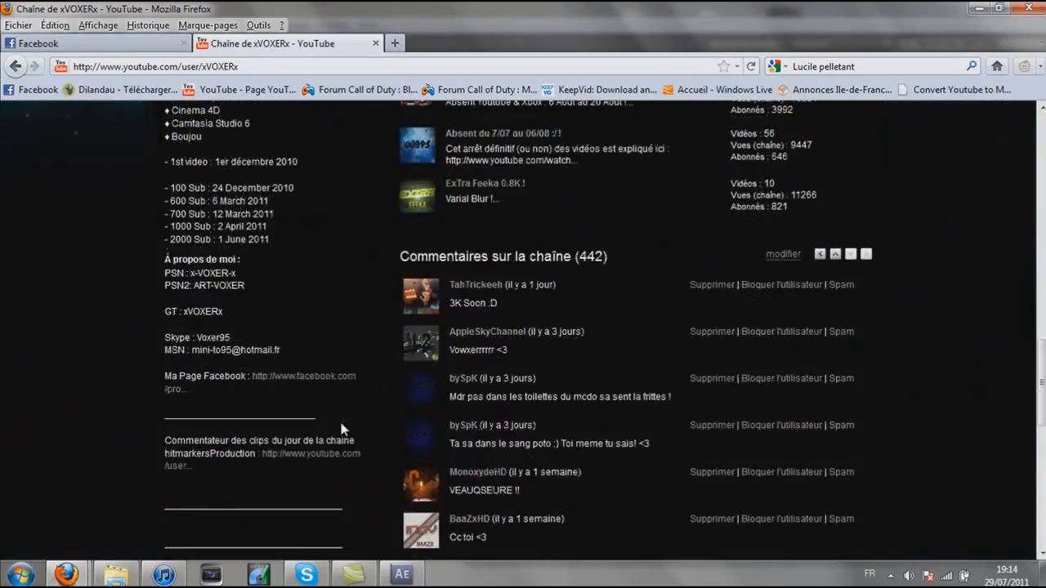
pyautogui.scroll(11, 344, 413)
pyautogui.scroll(10, 345, 417)
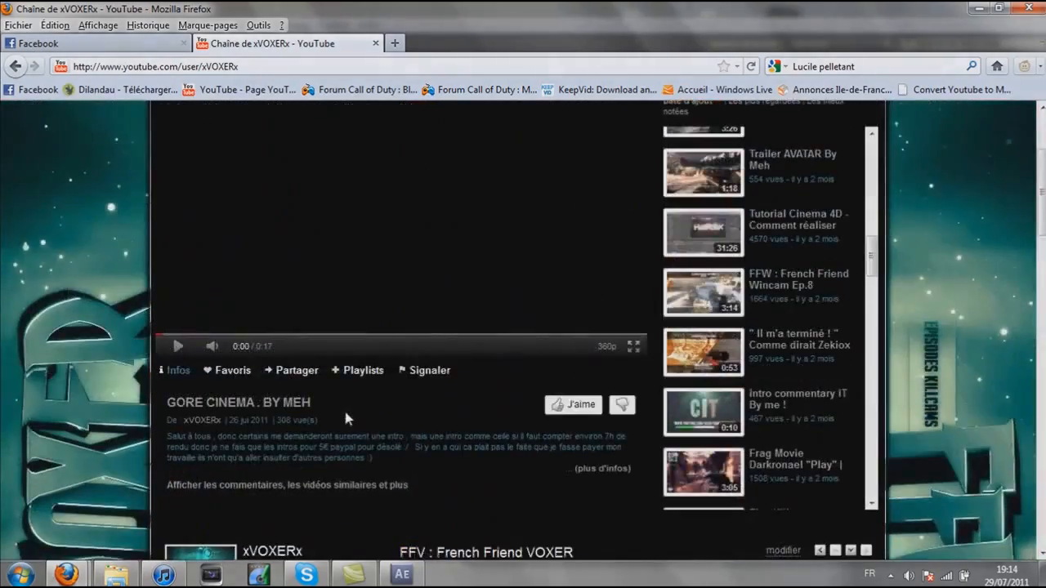
pyautogui.scroll(3, 345, 413)
# Step: Go to the YouTube home page, and switch to Camtasia Studio
pyautogui.click(184, 124)
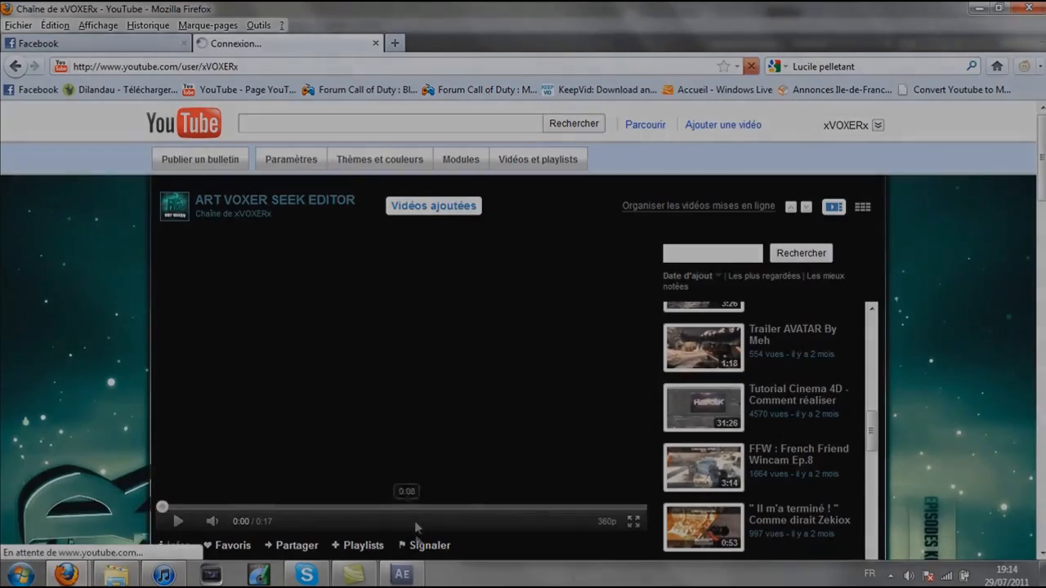
pyautogui.moveTo(356, 574)
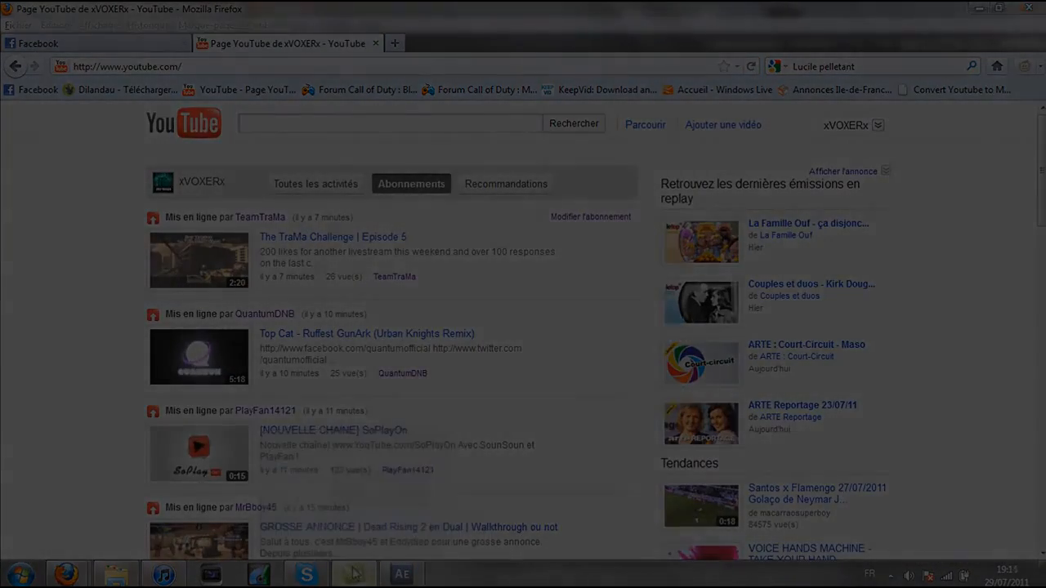
pyautogui.click(356, 573)
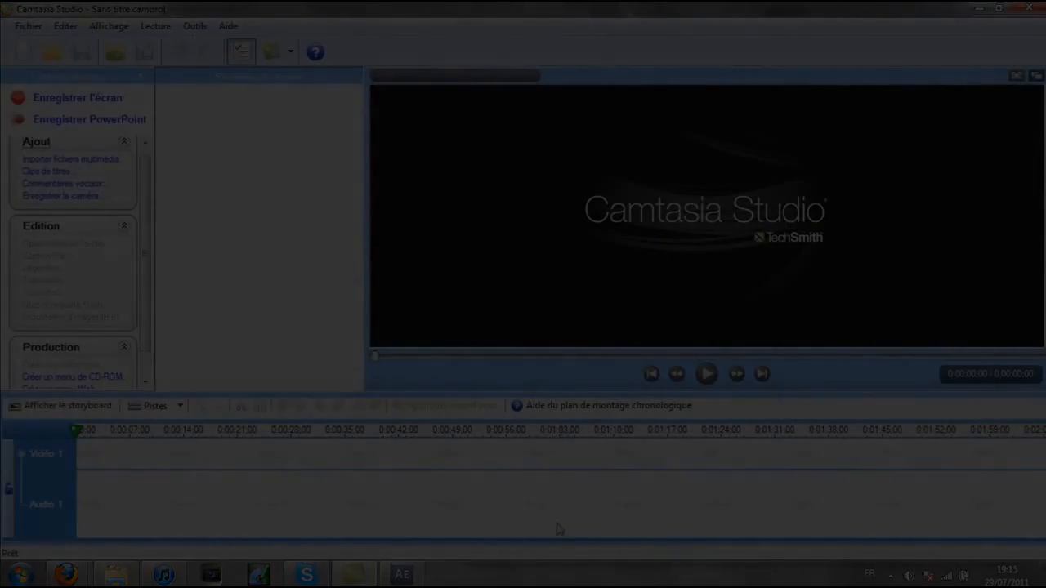